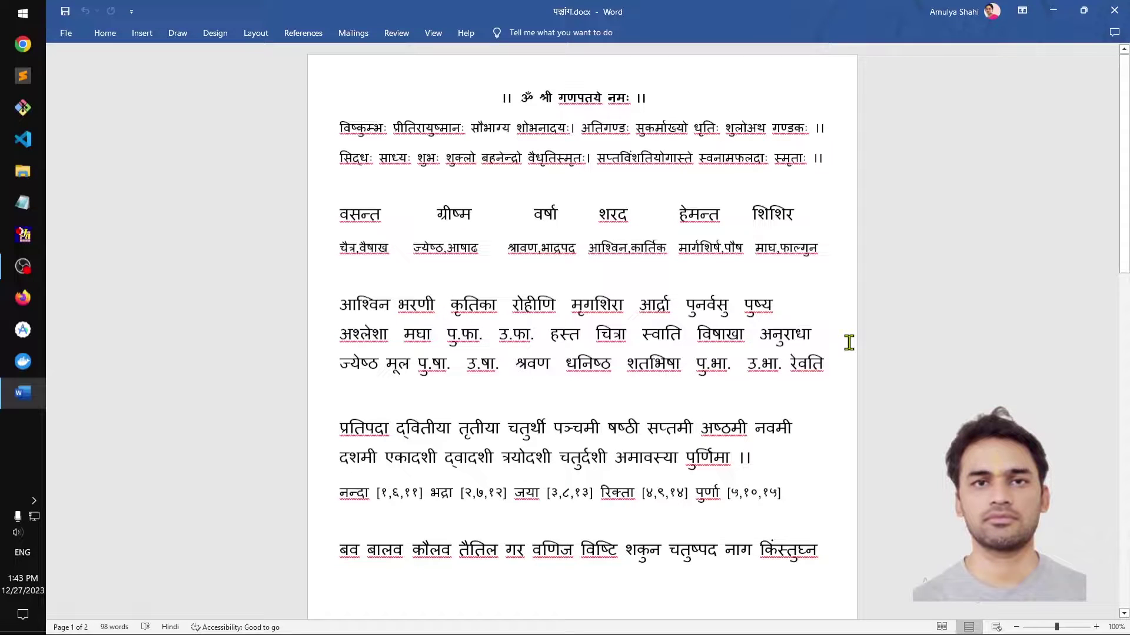
Select part of the नन्दा line, then view and put away the text formatting options.
left_click_drag(788, 493, 341, 497)
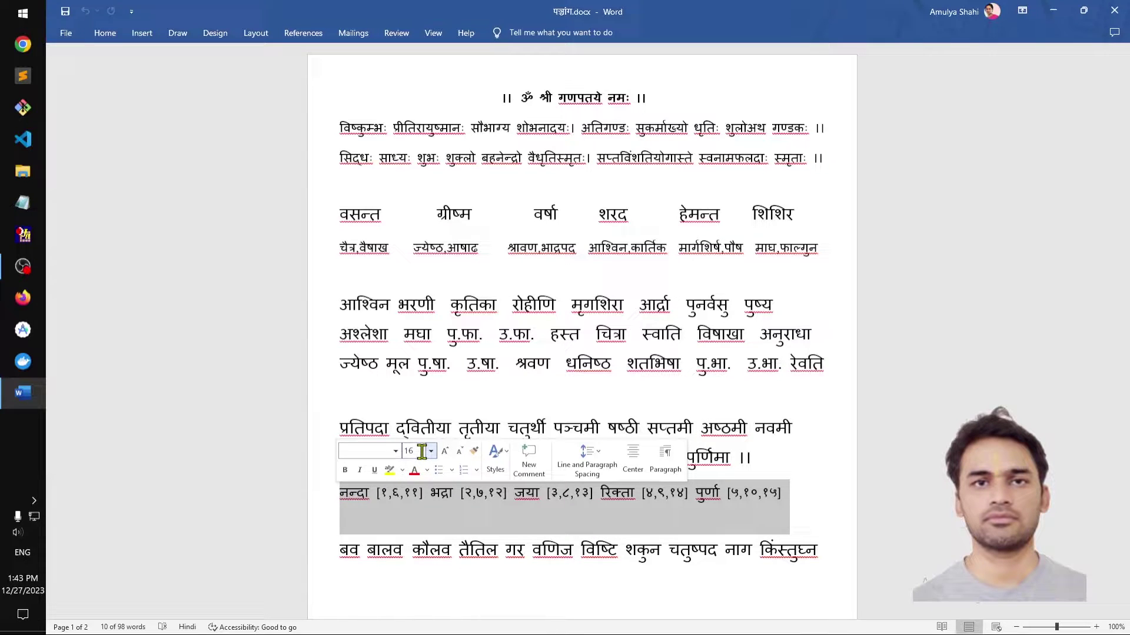
left_click(489, 498)
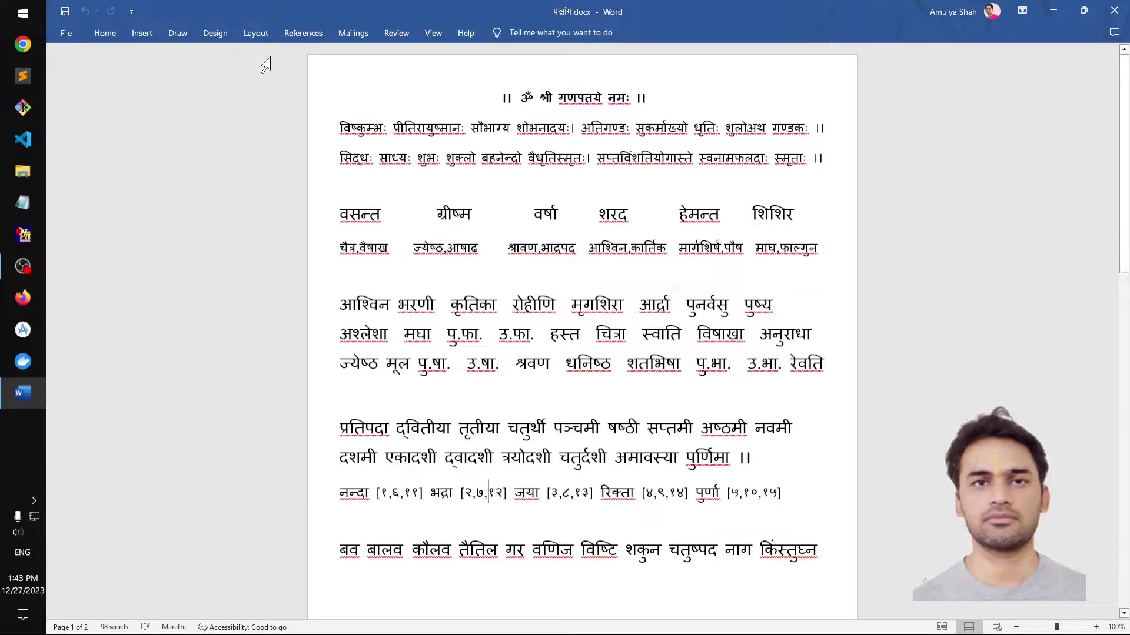
left_click(107, 36)
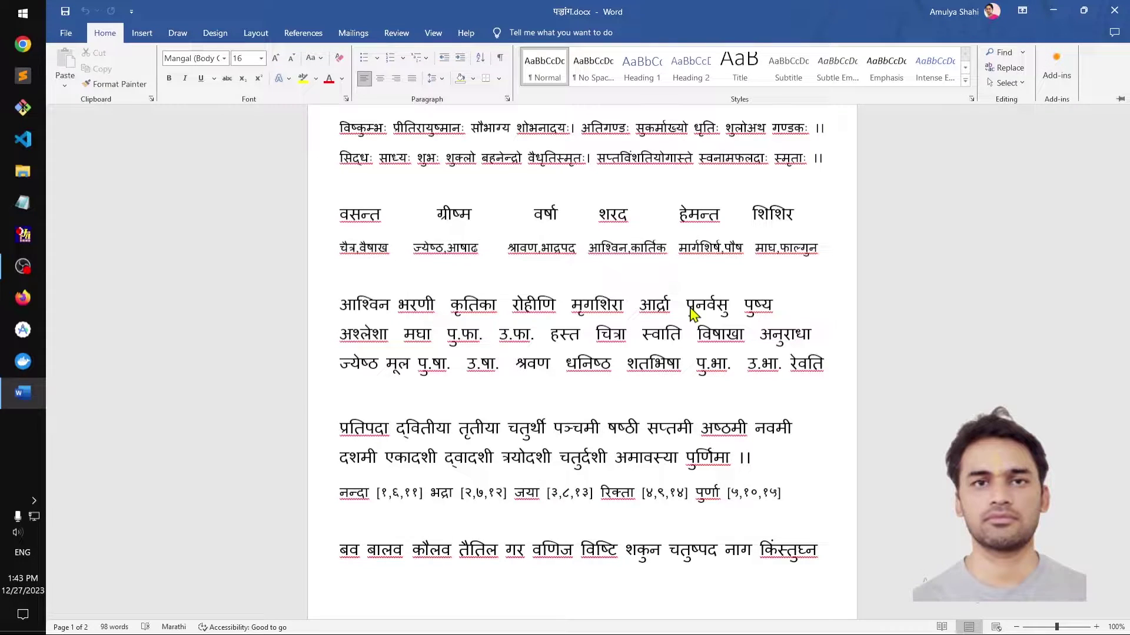
left_click(506, 513)
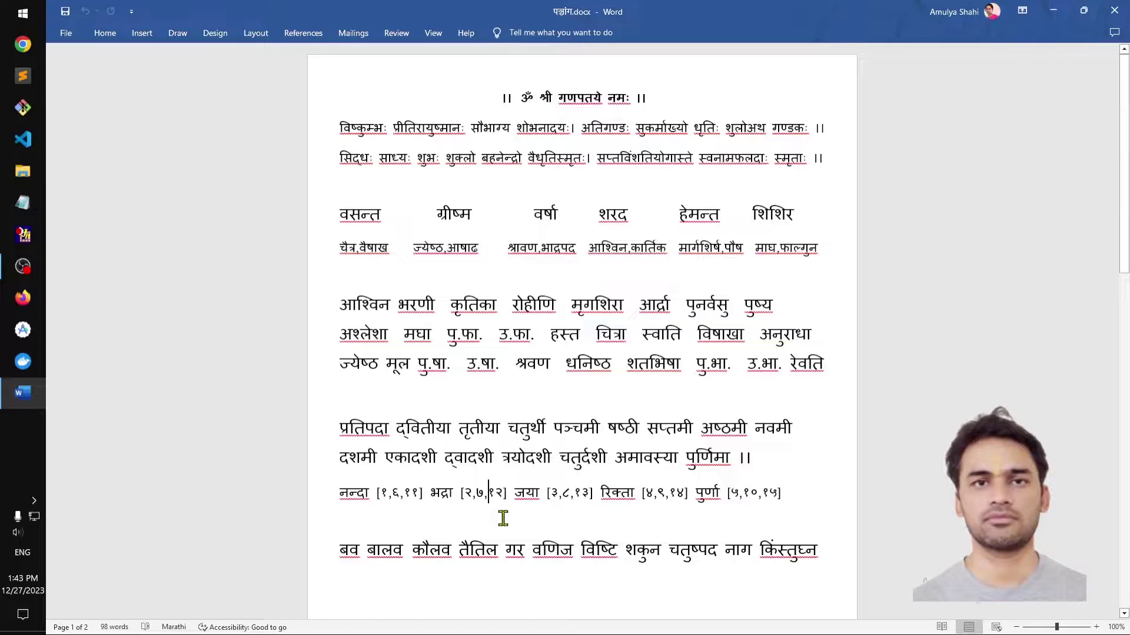
left_click(810, 493)
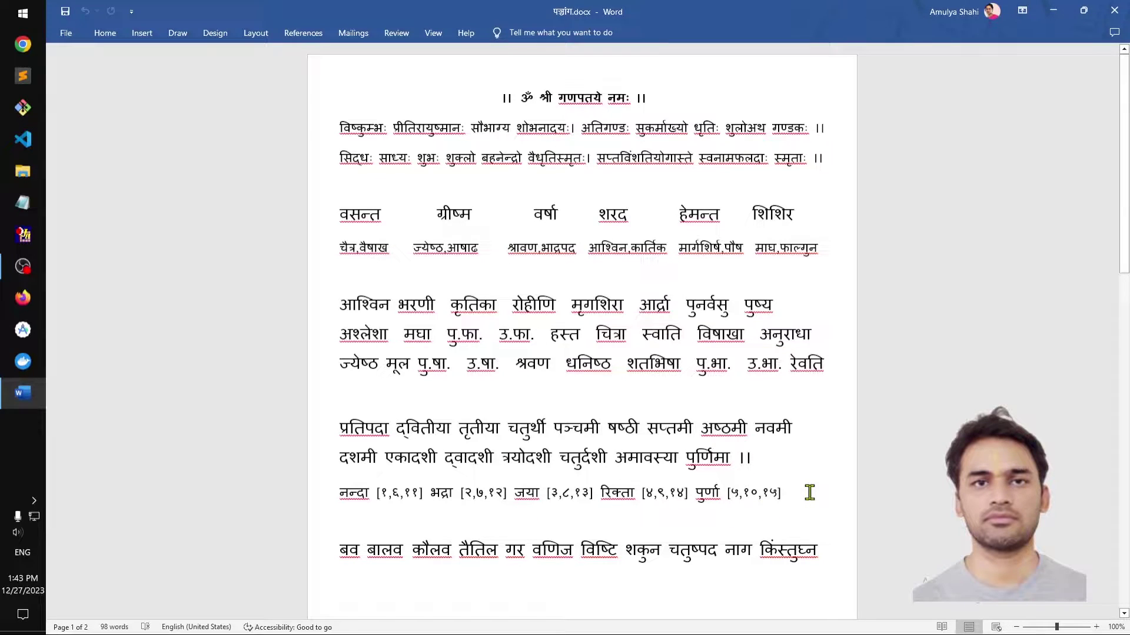
key("Return")
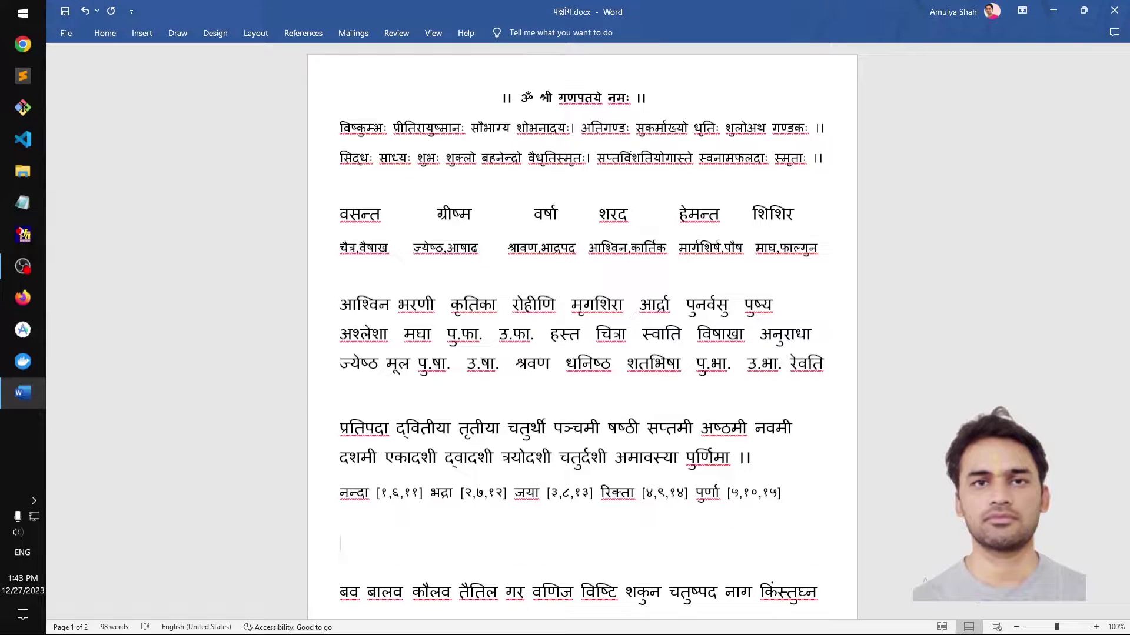
type("1231324564567897789")
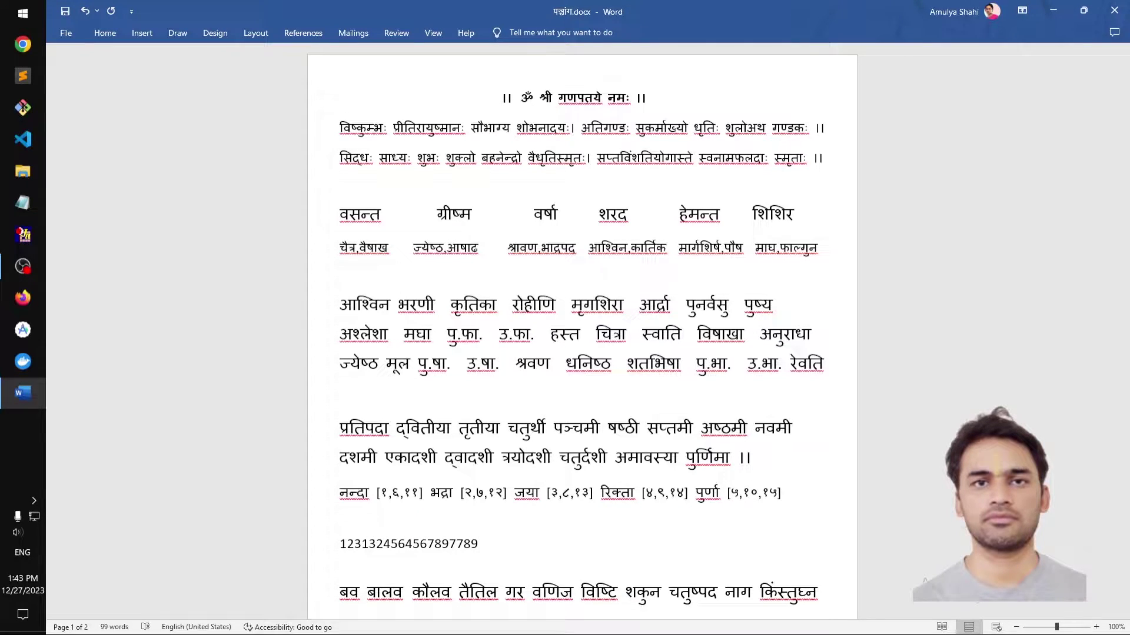
triple_click(378, 544)
key("BackSpace")
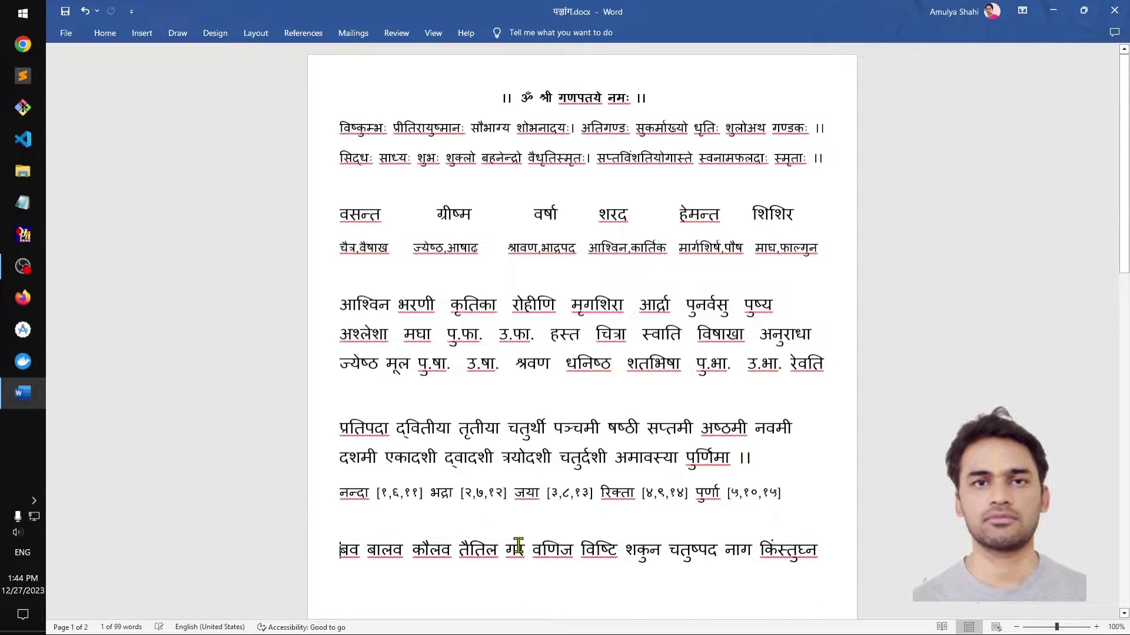
key("Return")
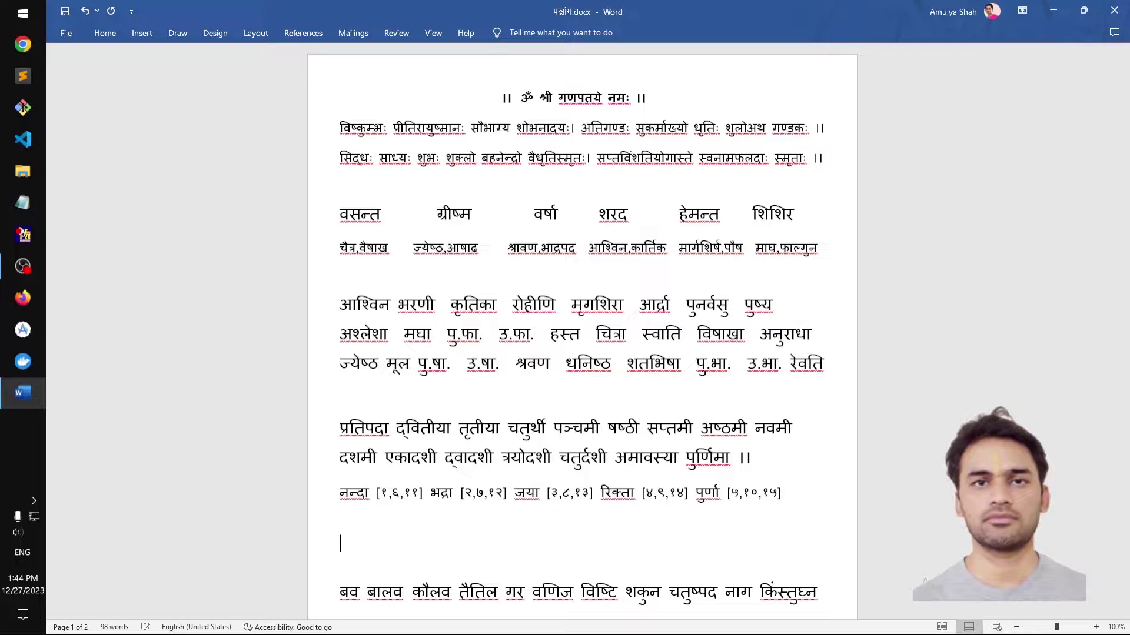
type("12313213131")
key("ctrl+BackSpace")
Dismiss the Start menu and place the caret after २,७,१२ in the नन्दा line.
key("super")
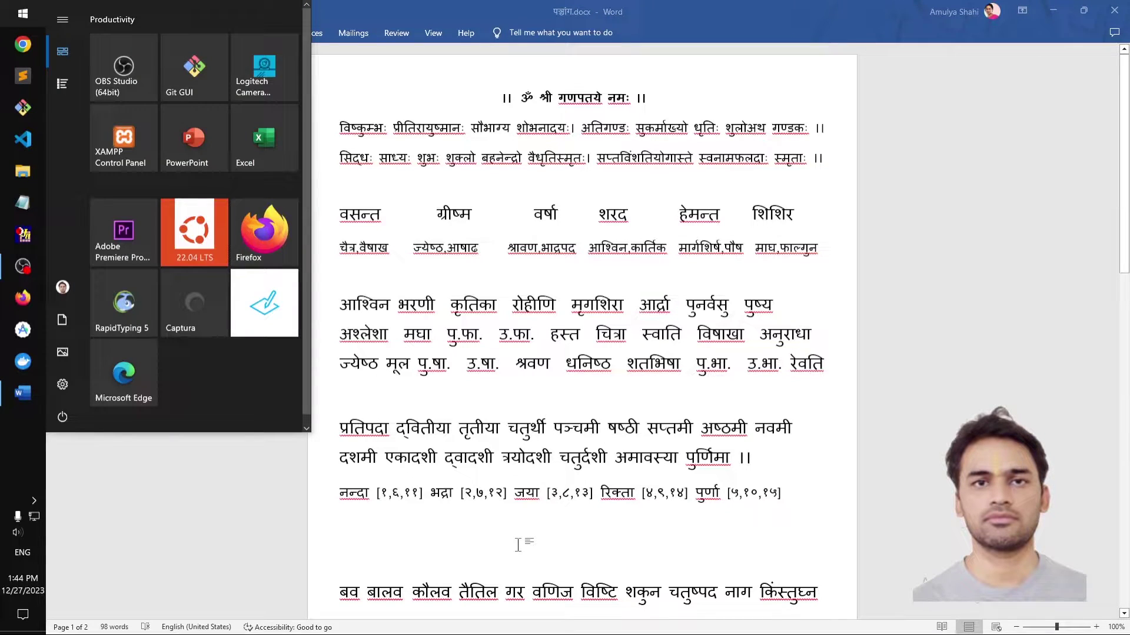
left_click(443, 498)
left_click_drag(380, 492, 506, 491)
left_click(506, 492)
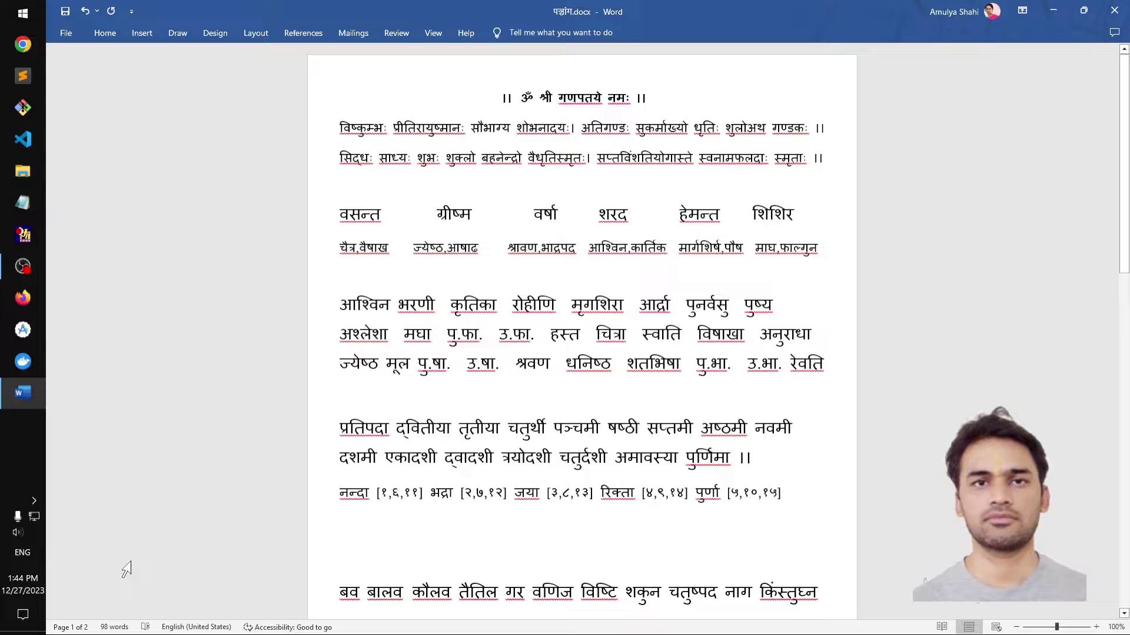
Switch the keyboard input to Marathi and start a new line below the नन्दा line.
key("super+space")
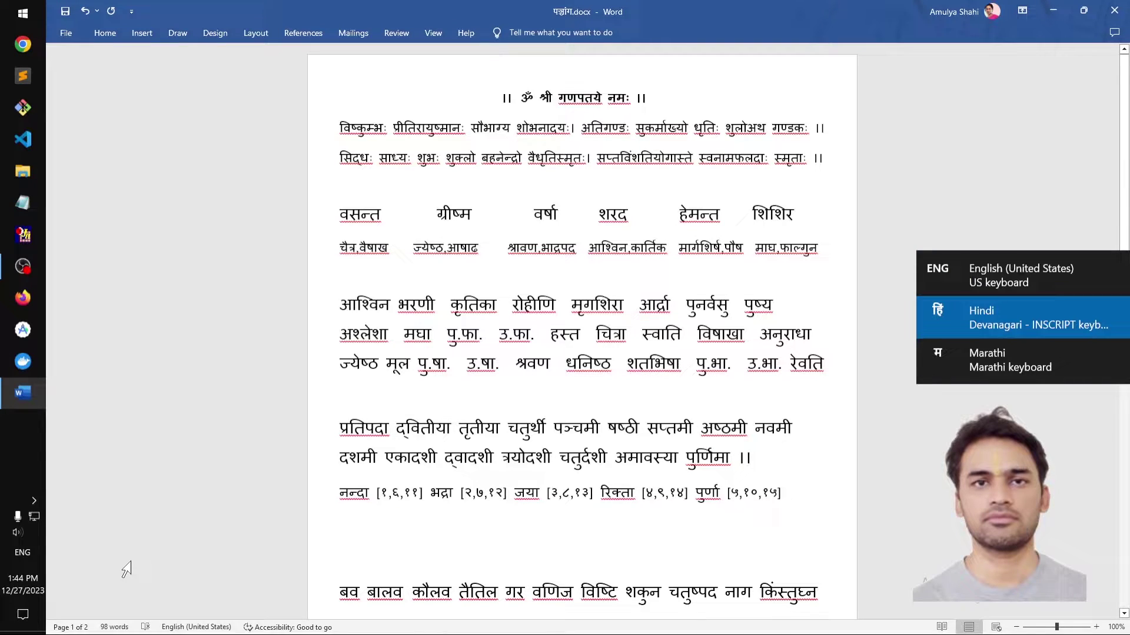
key("super+space")
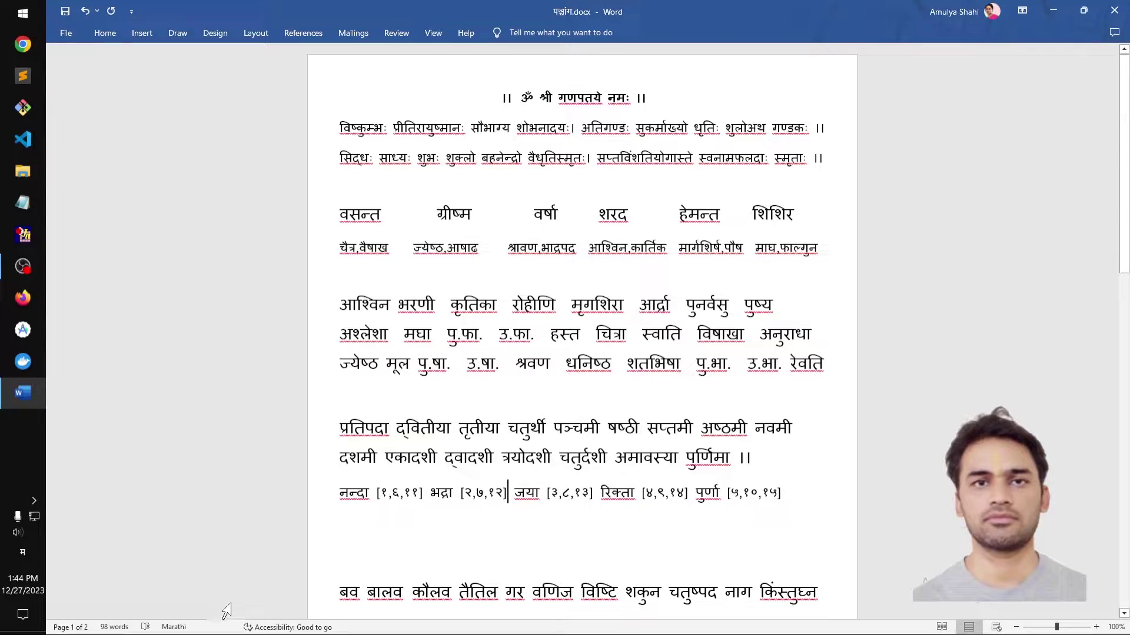
left_click(804, 489)
key("Return")
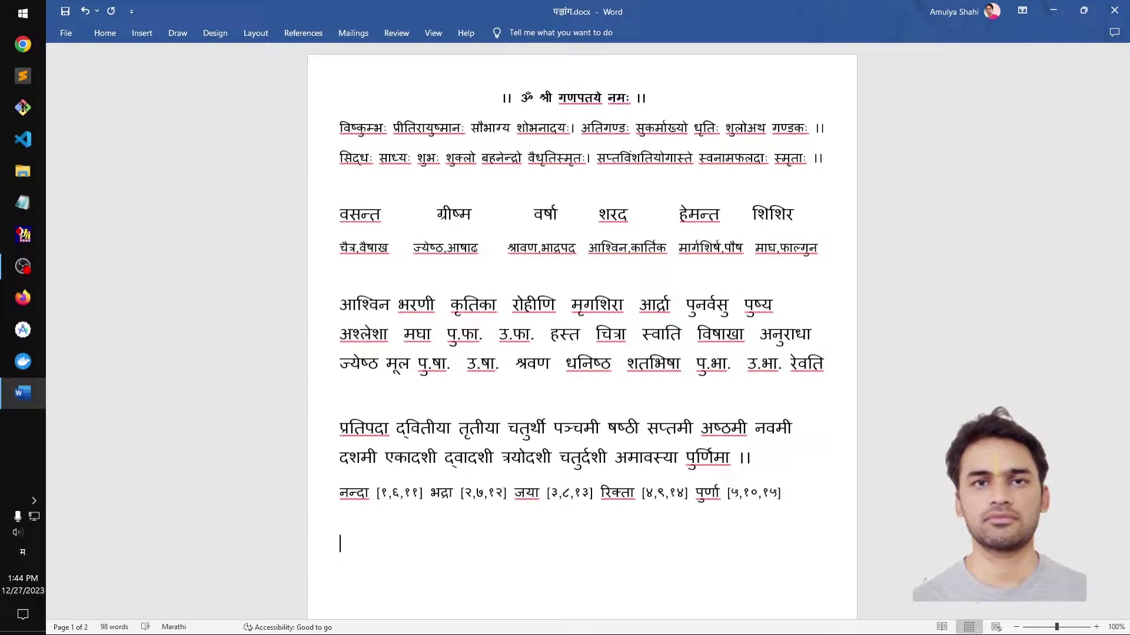
type("12312345645")
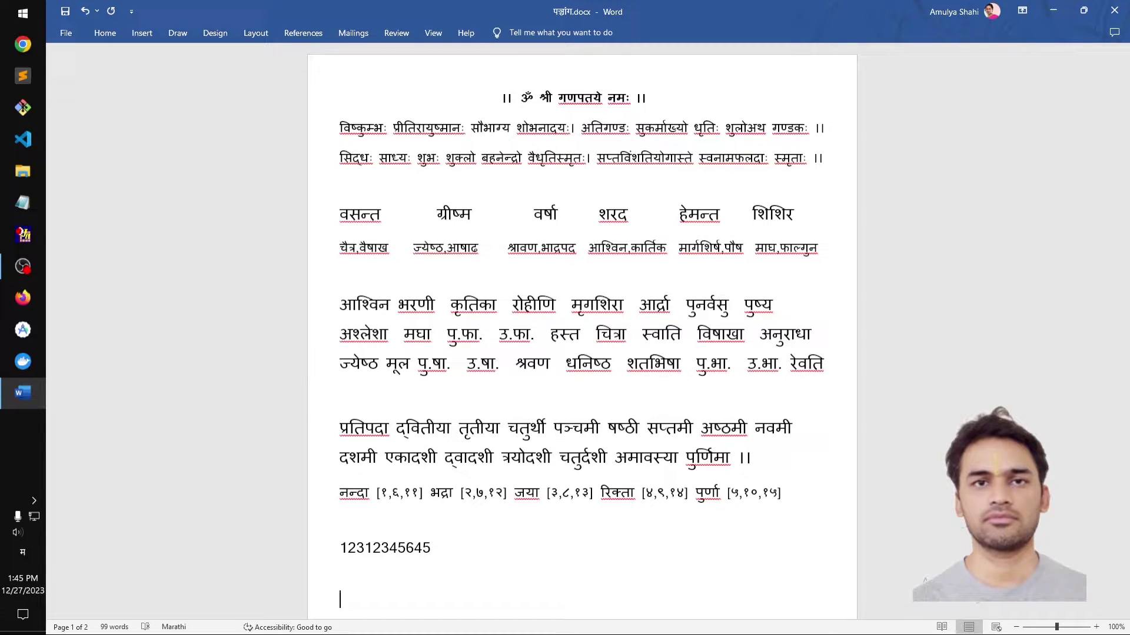
type("१२३१३२१३२११३१३३५३५४३४५३")
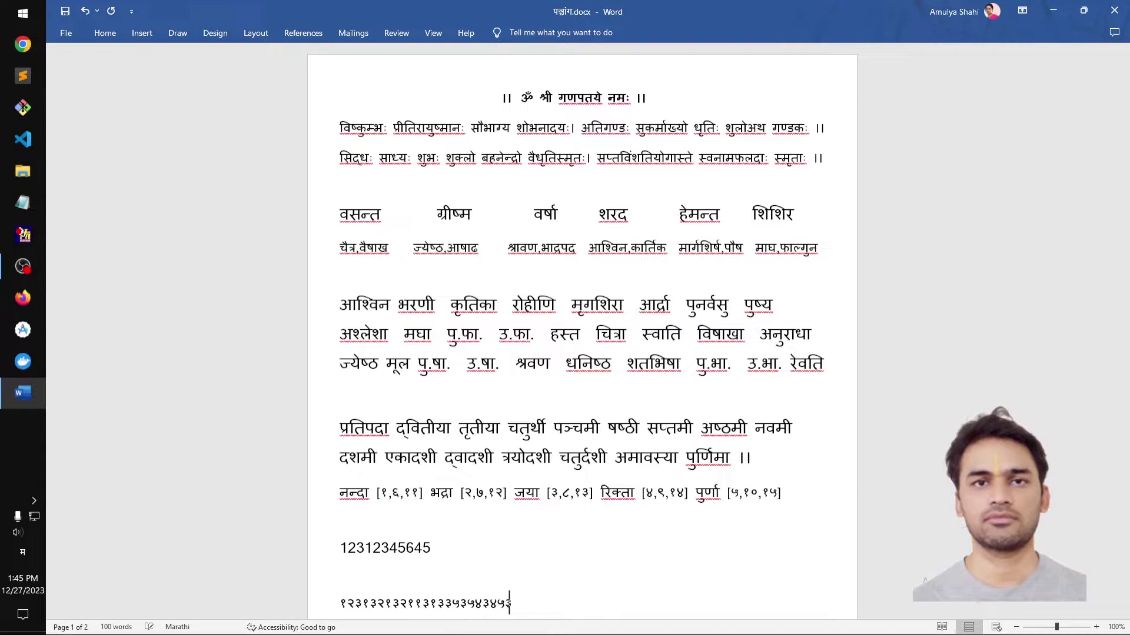
type("४५३५३५४५६७५७६५७७५६७७५५७६५७")
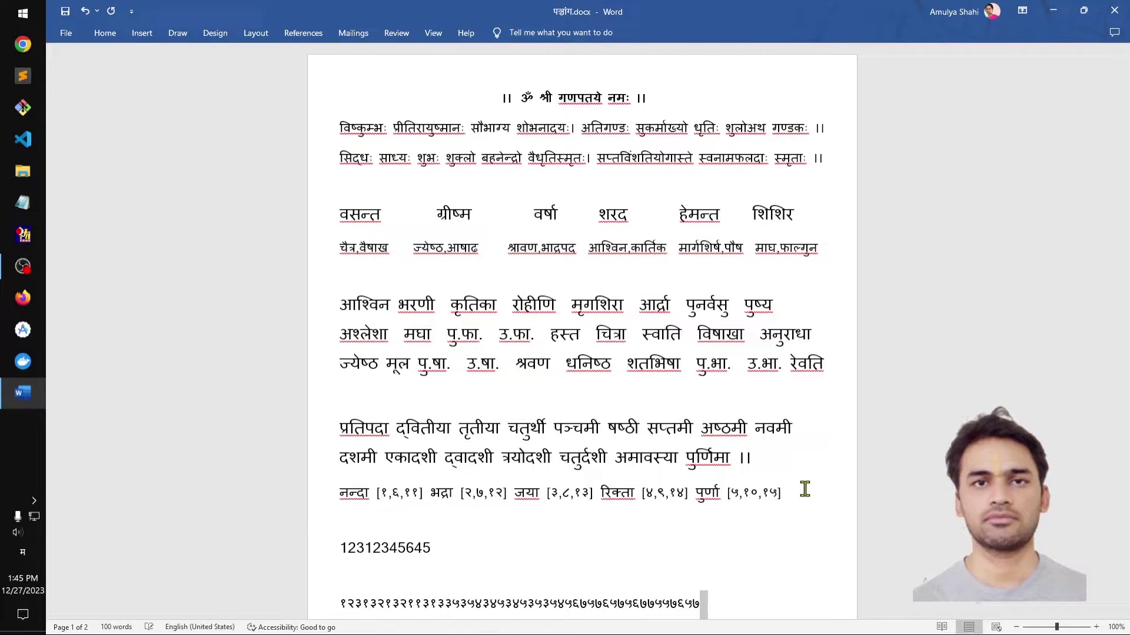
key("shift+Home")
key("BackSpace")
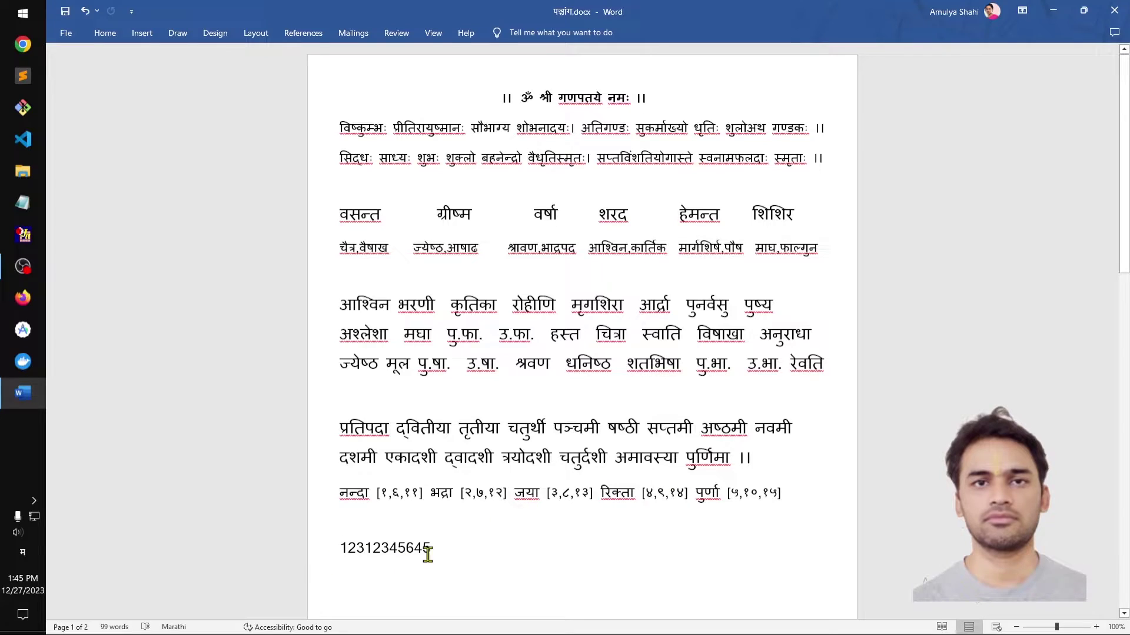
double_click(387, 549)
key("BackSpace")
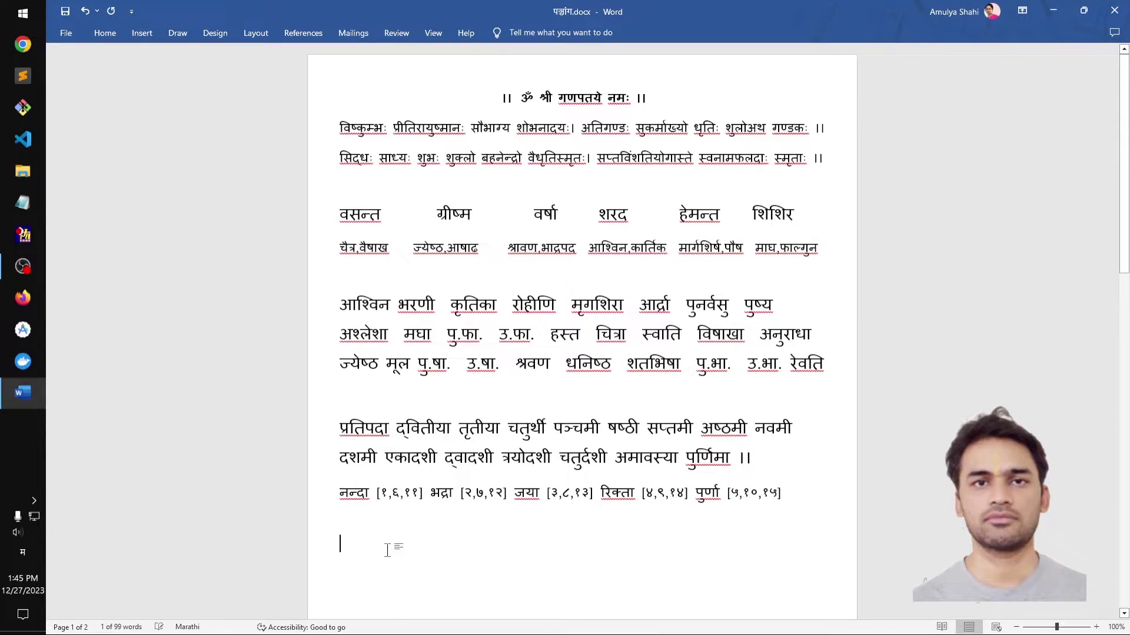
key("super+space")
key("super+space")
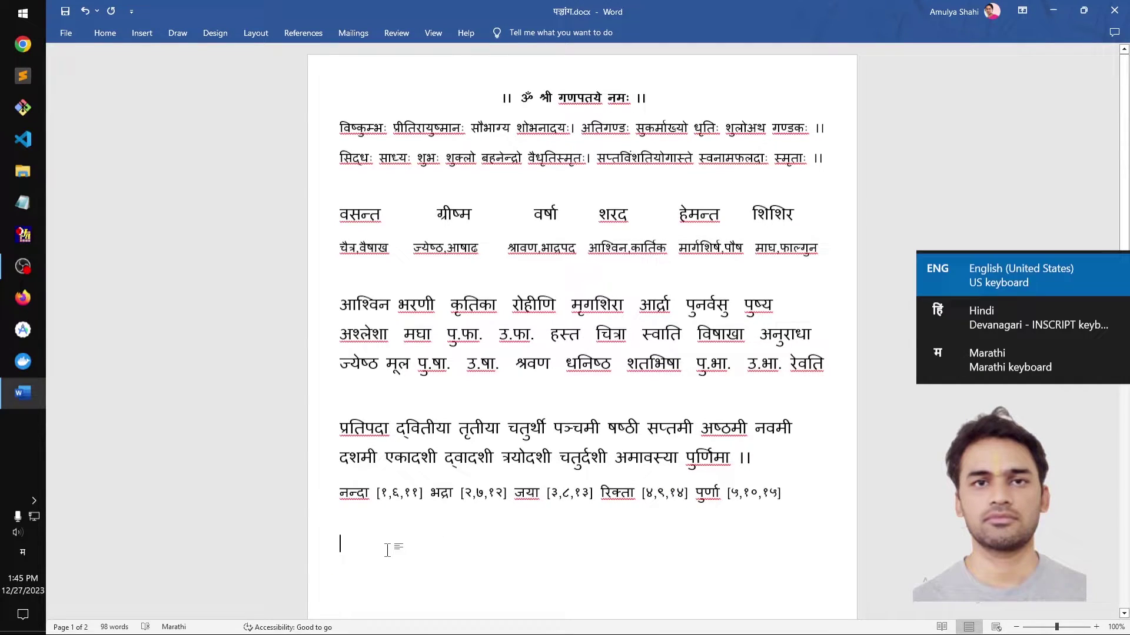
type("1234561231313")
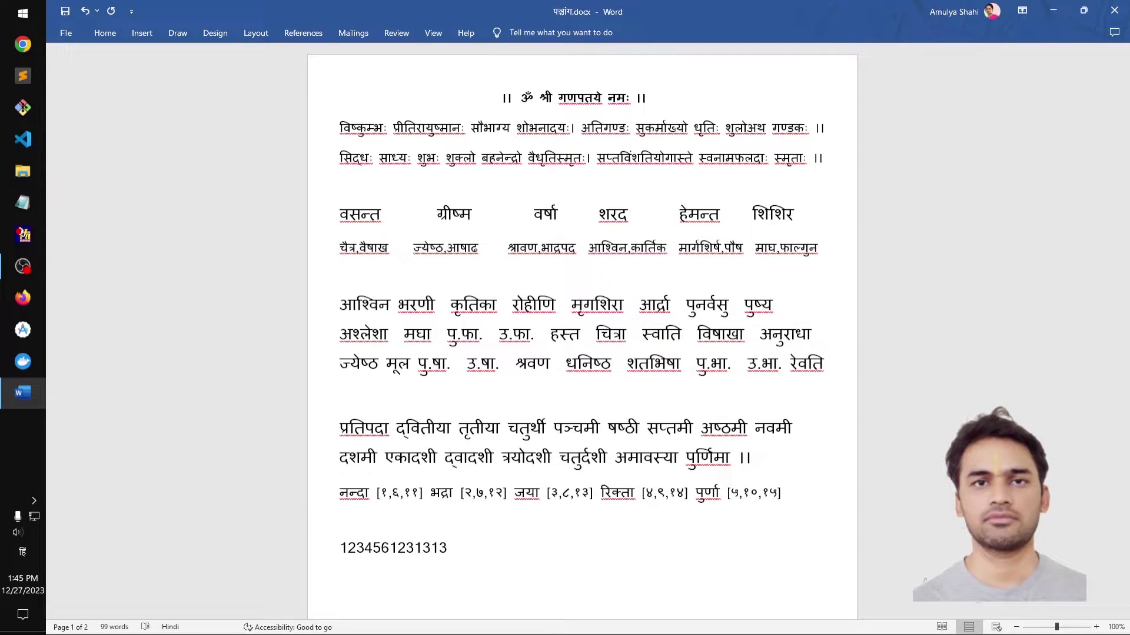
type("57576")
key("Return")
key("super+space")
type("१२३१३२  ")
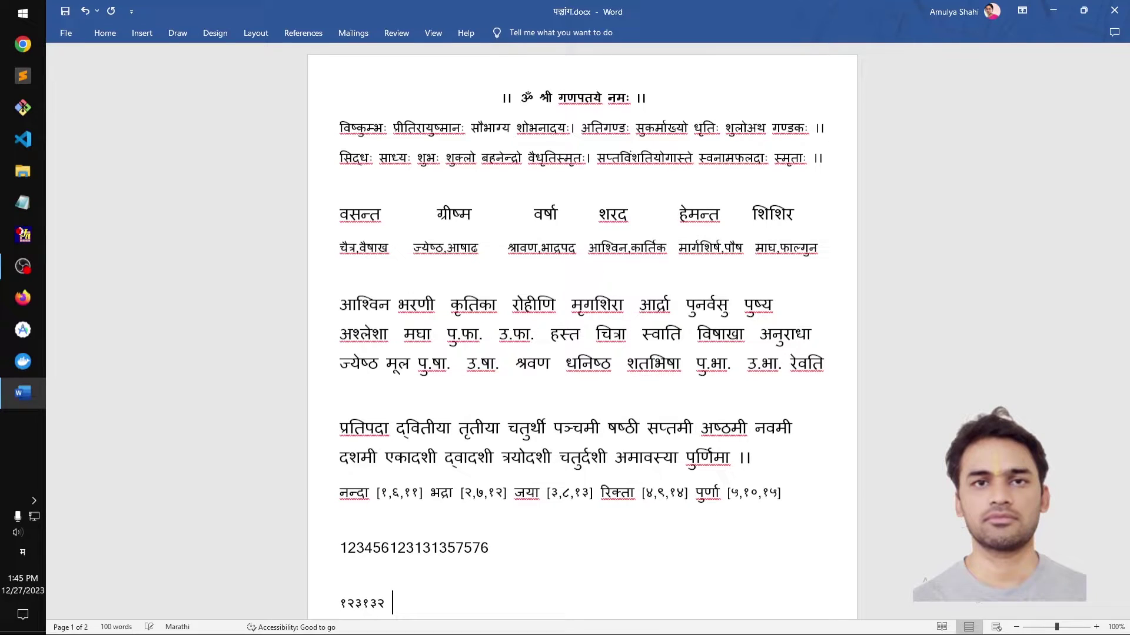
type("456456")
Open Taskbar settings from the taskbar's right-click menu.
right_click(22, 559)
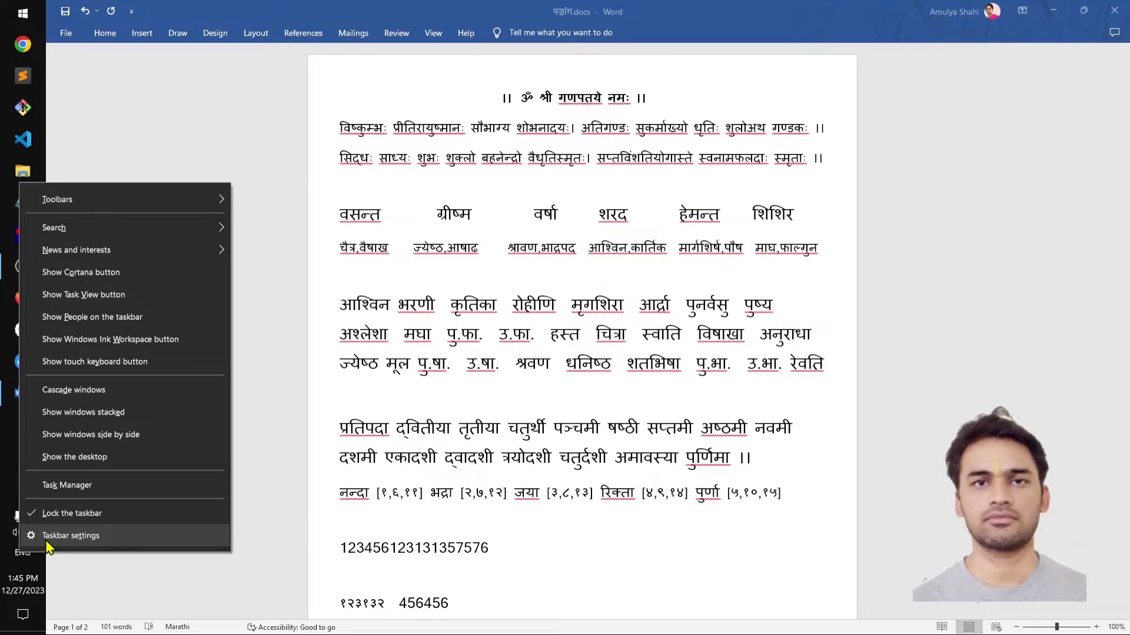
left_click(186, 540)
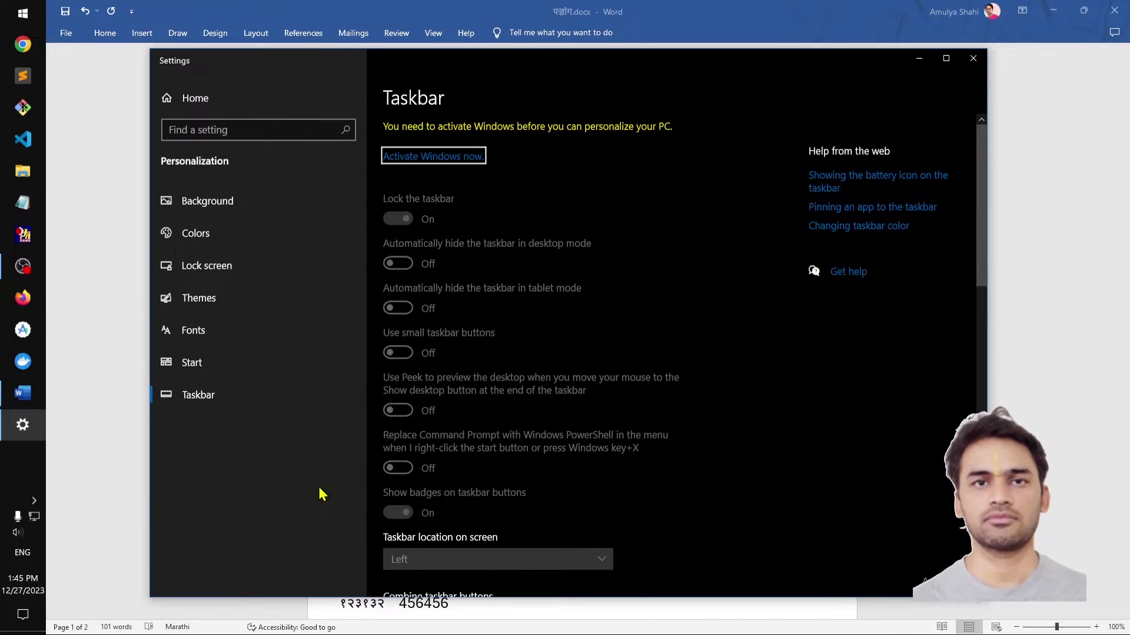
Search Settings for 'lana' and open the Language settings page listing English, Hindi and Marathi.
left_click(245, 127)
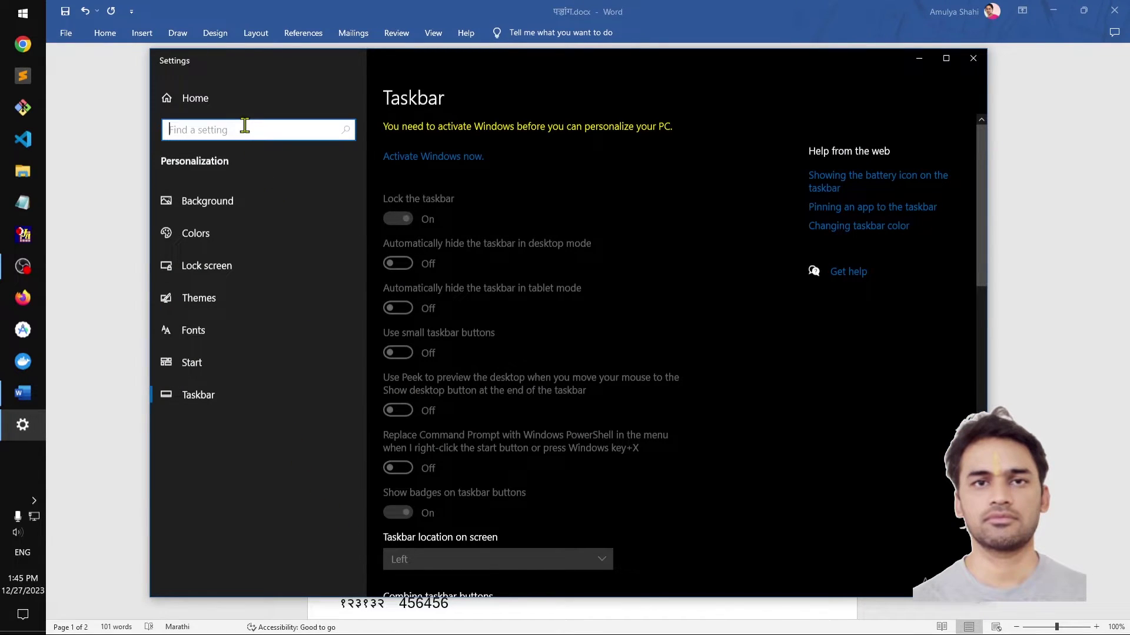
type("lanag")
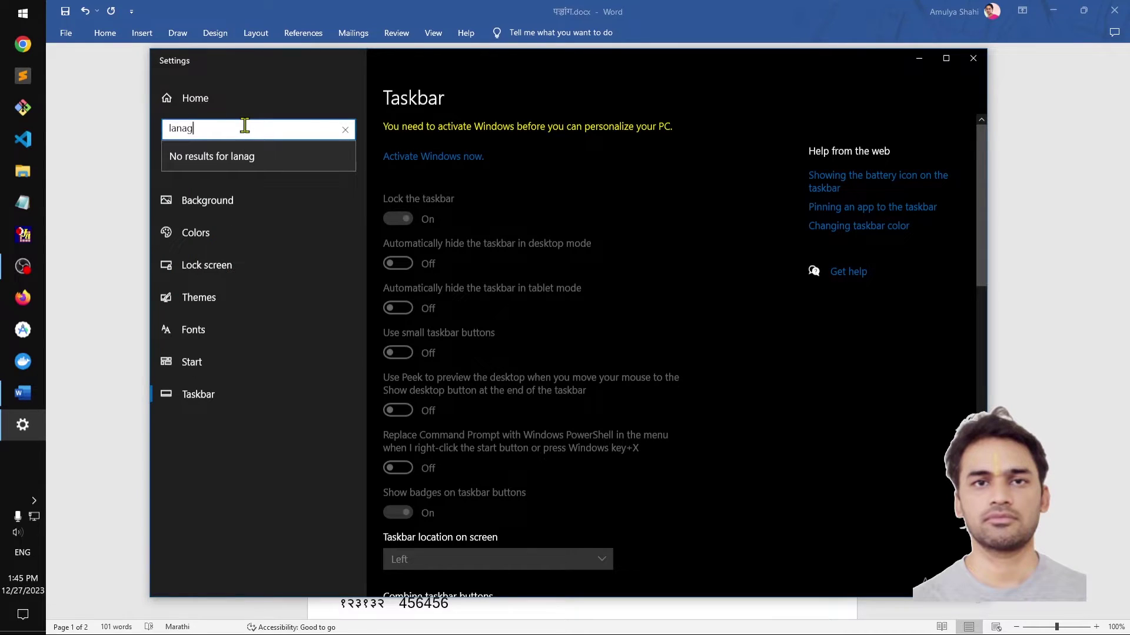
key("BackSpace")
key("BackSpace")
key("BackSpace")
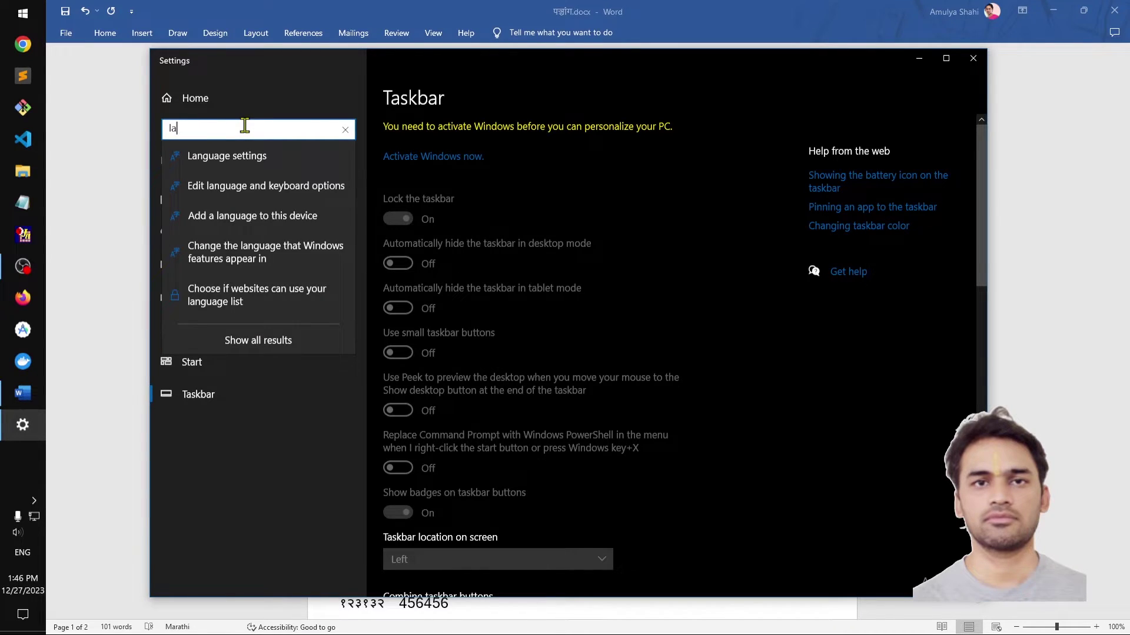
key("Down")
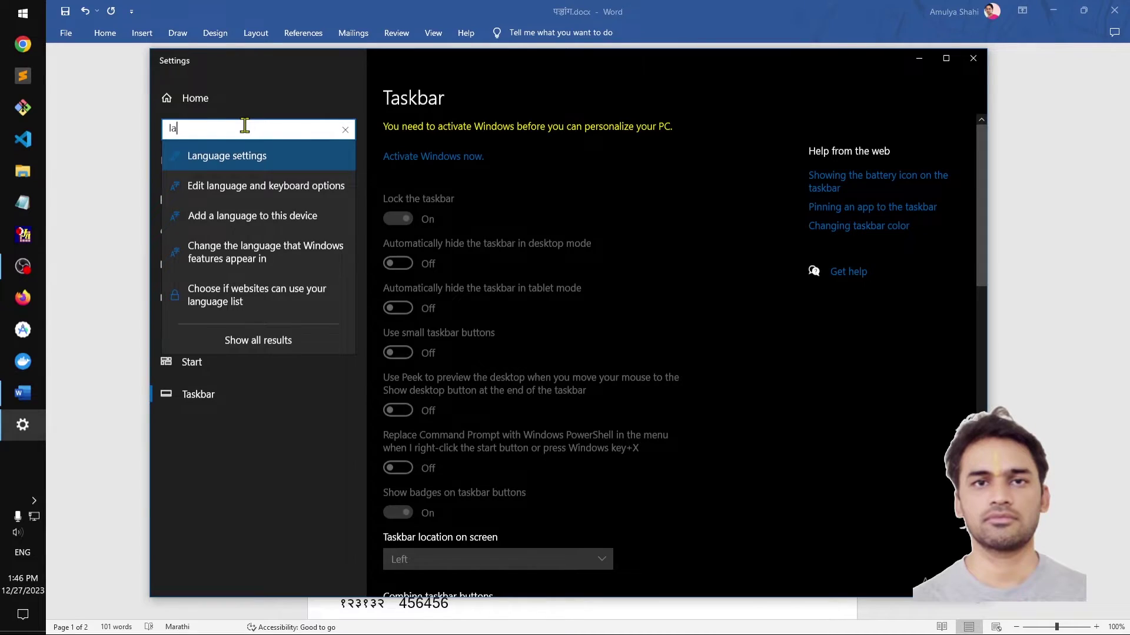
key("Return")
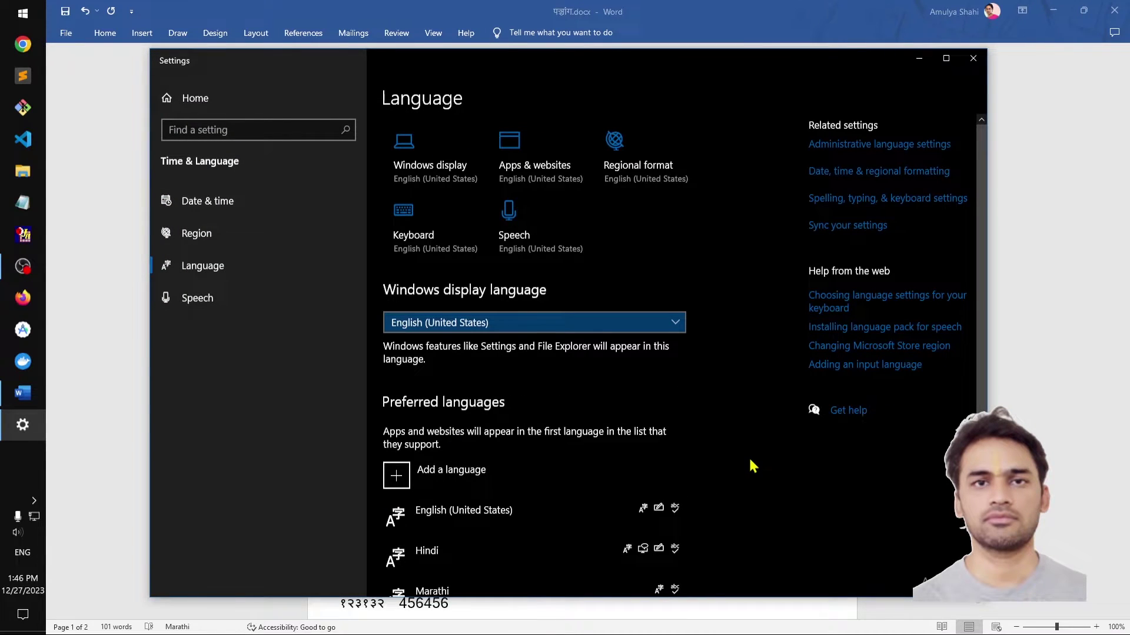
scroll(751, 461, "down", 3)
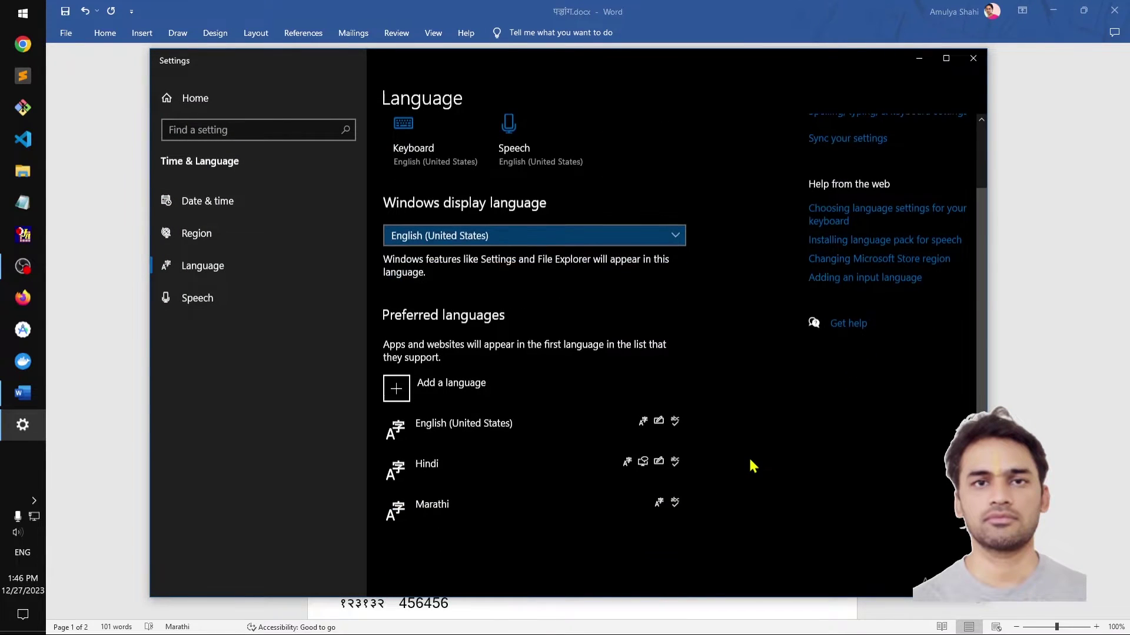
Open Add a language and search 'mara' among languages to install.
left_click(388, 394)
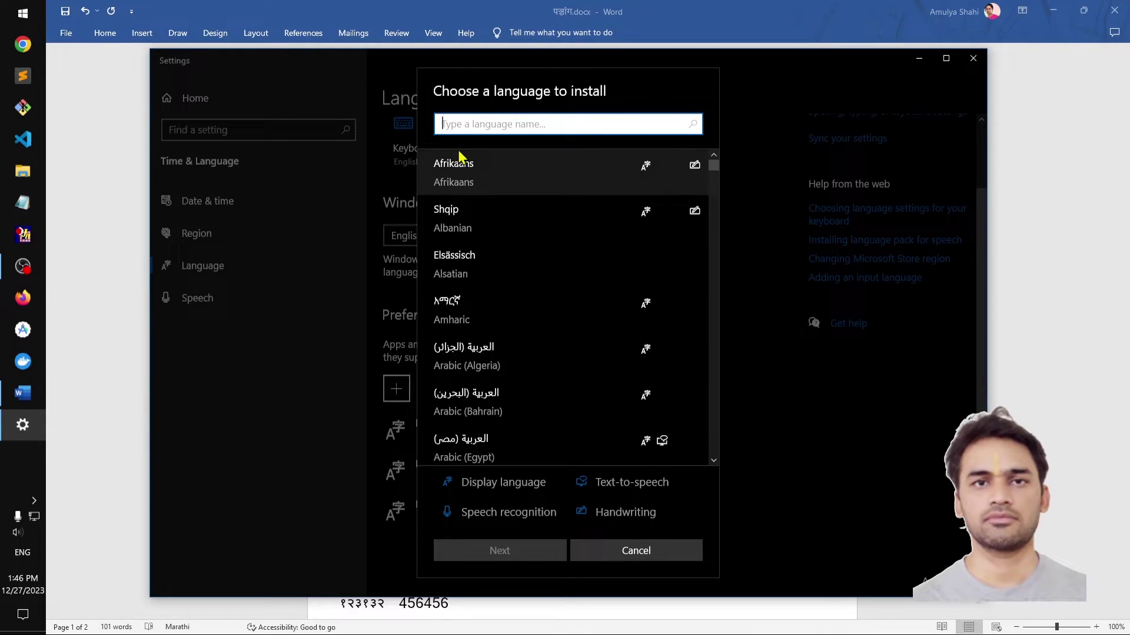
type("ma")
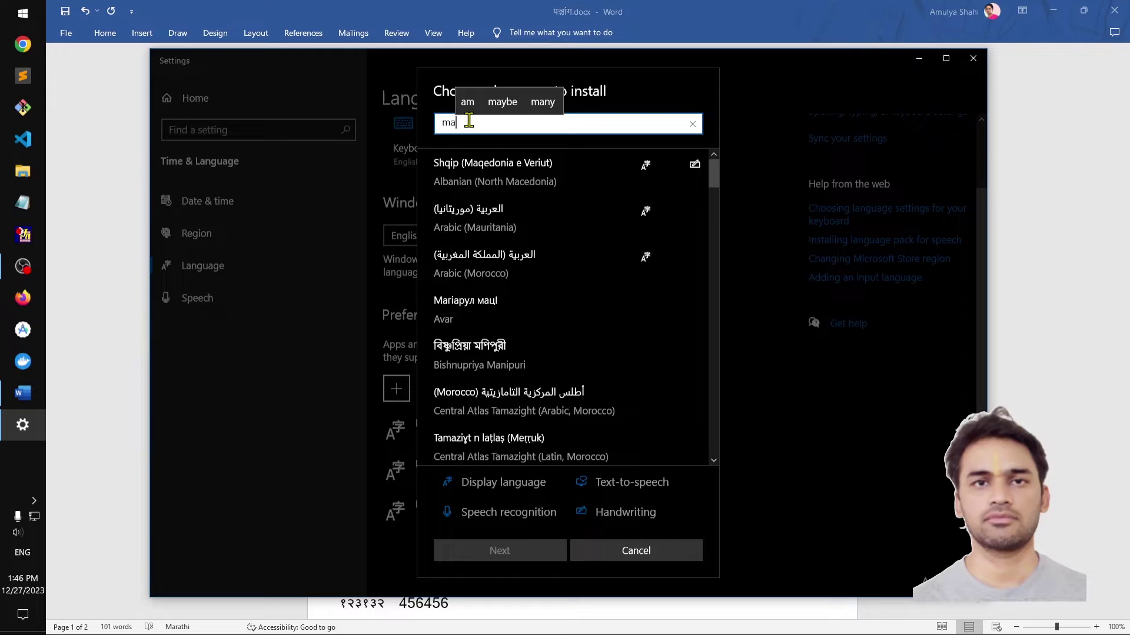
type("ra")
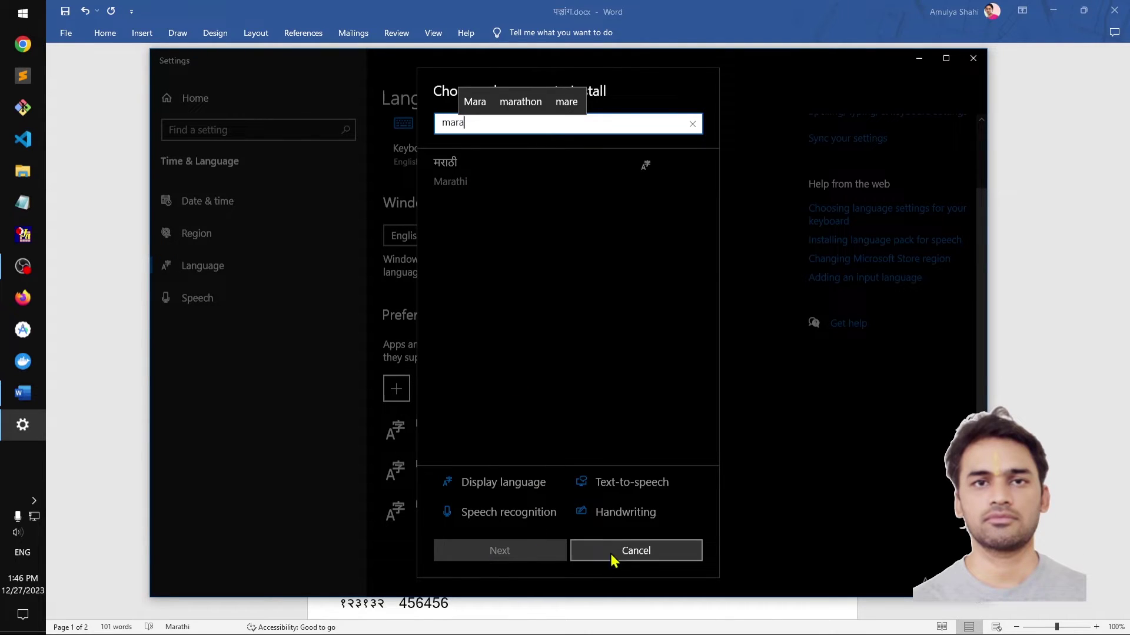
left_click(972, 58)
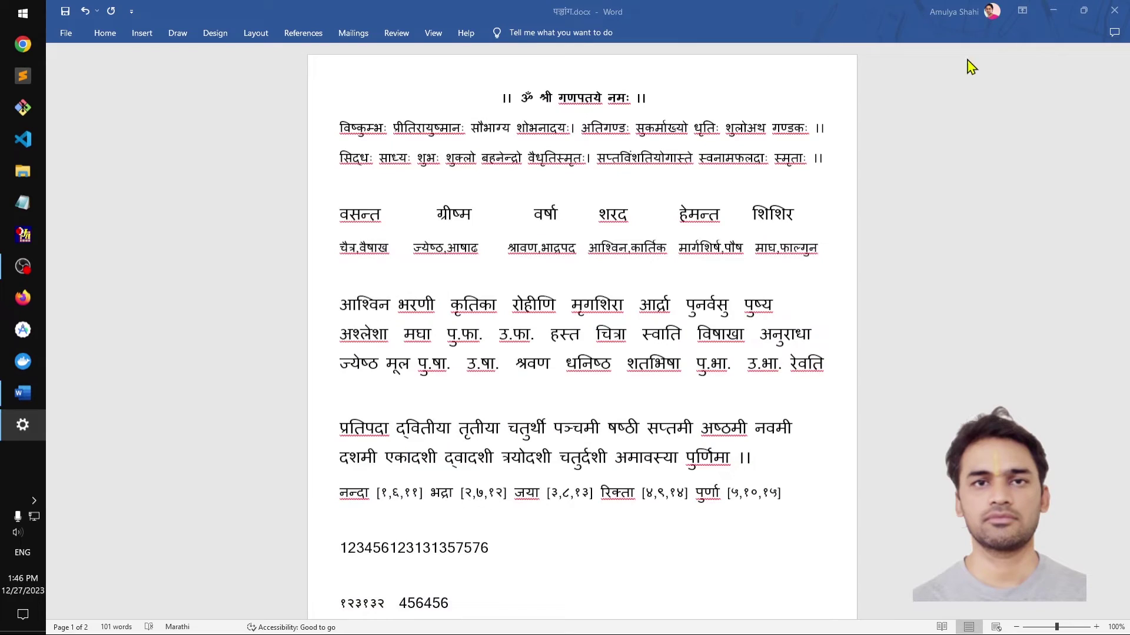
left_click(484, 609)
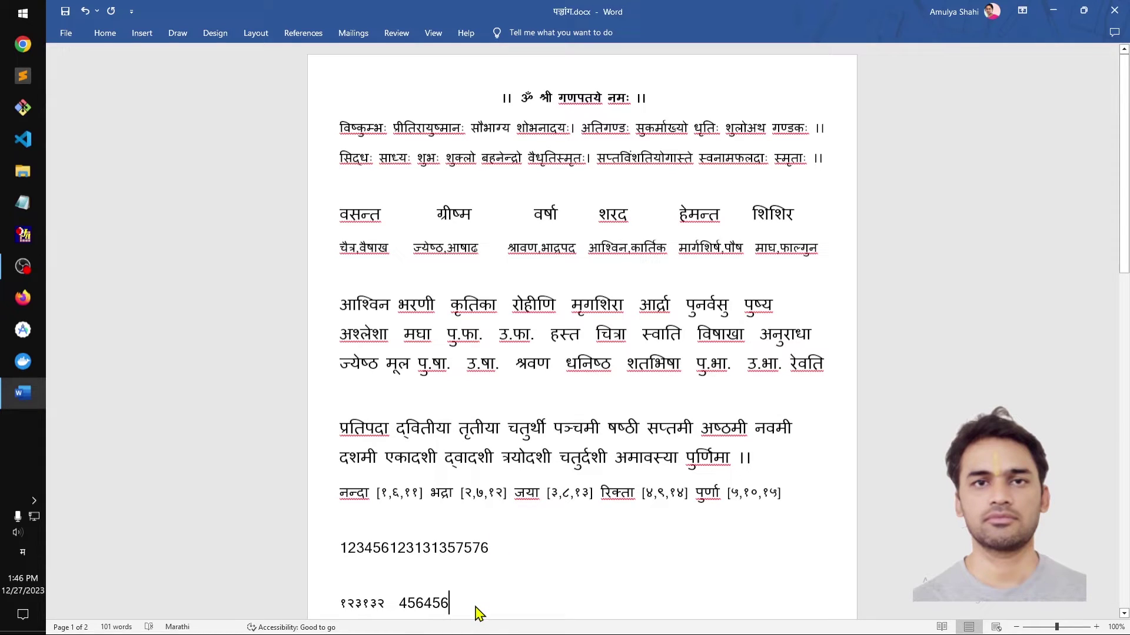
left_click_drag(472, 604, 378, 561)
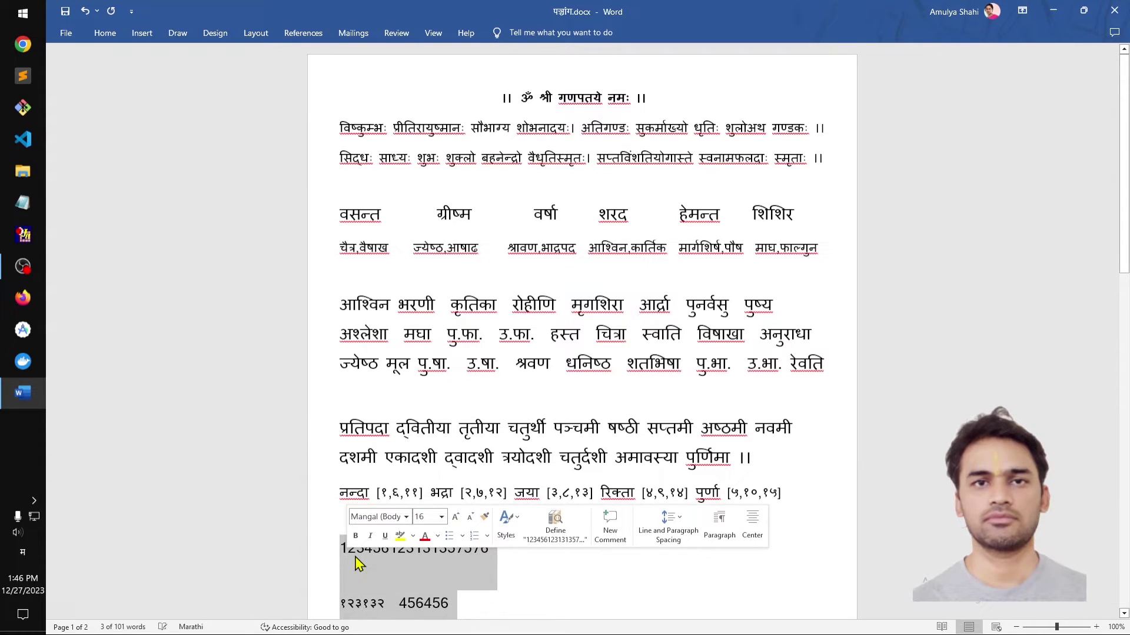
key("BackSpace")
key("Delete")
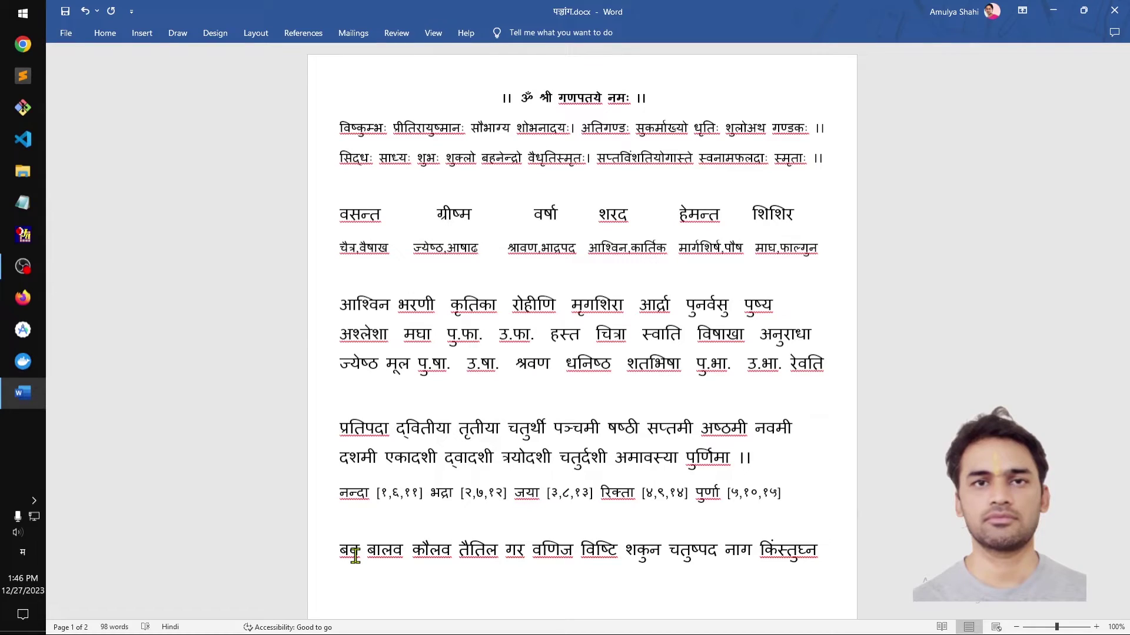
key("super")
key("super")
Cycle the input language through Hindi and Marathi, settling on English (United States).
key("super+space")
key("super+space")
key("super+space")
key("super+space")
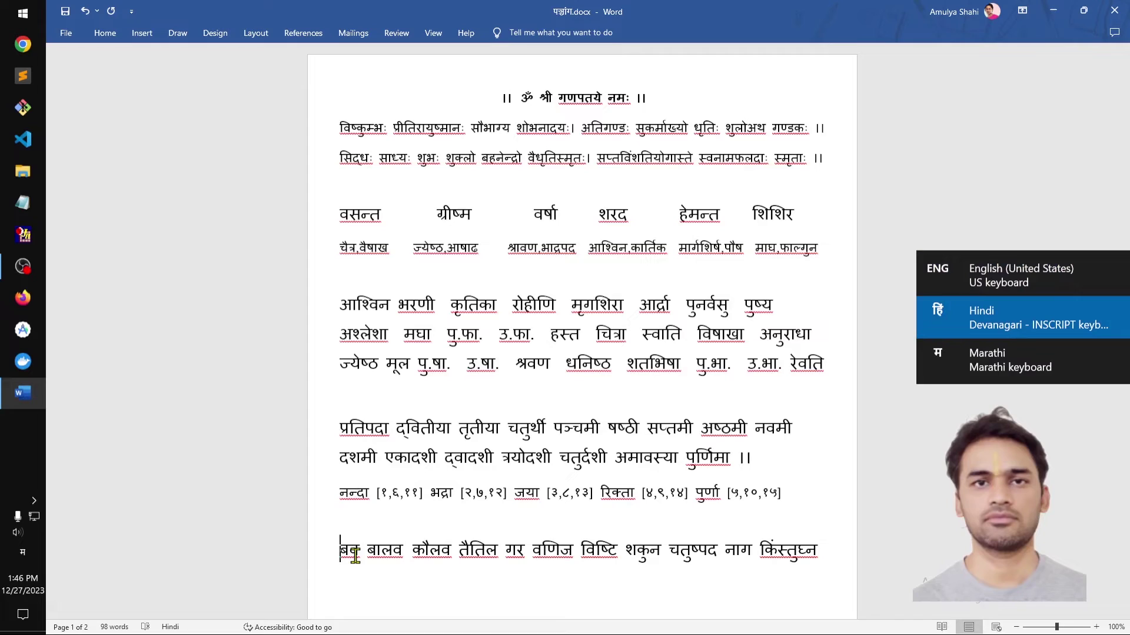
key("super+space")
key("super+space")
key("super+space")
key("super+space")
key("super+space")
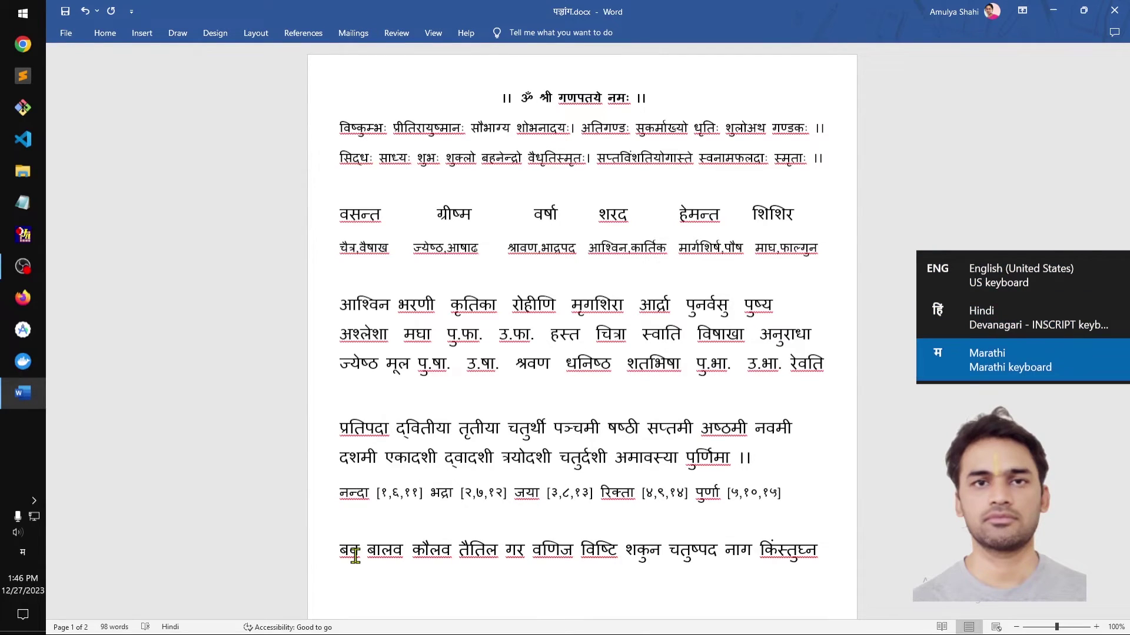
key("super+space")
key("super+space")
key("super+space")
key("super+space")
key("super+space")
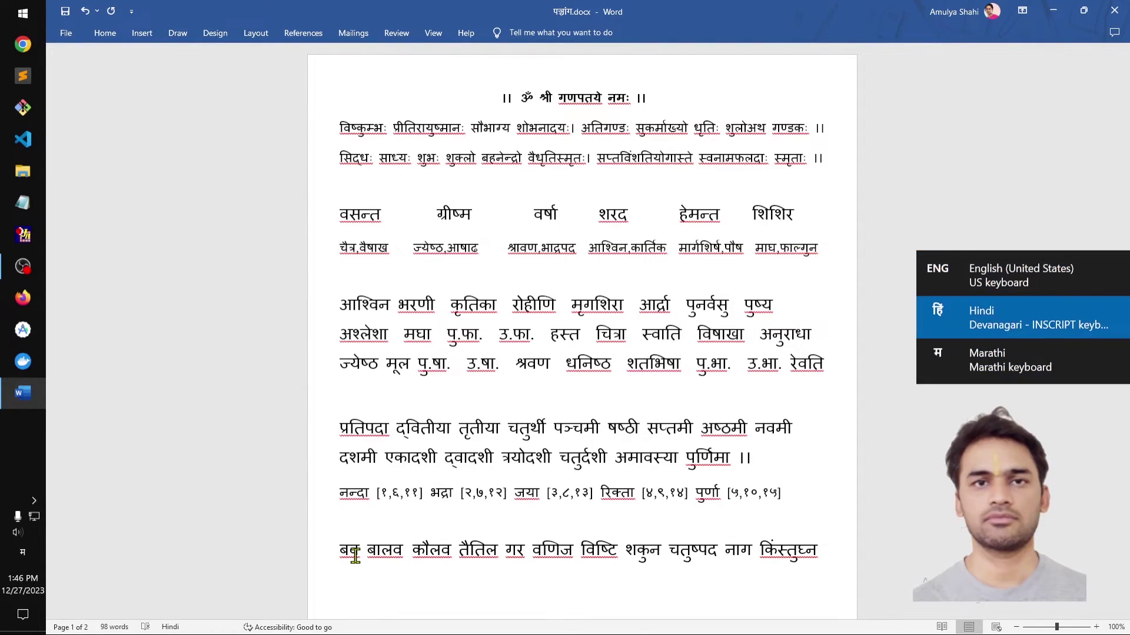
key("super+space")
key("super+space")
key("super+space")
key("super+space")
key("super+space")
key("super+space")
key("super+space")
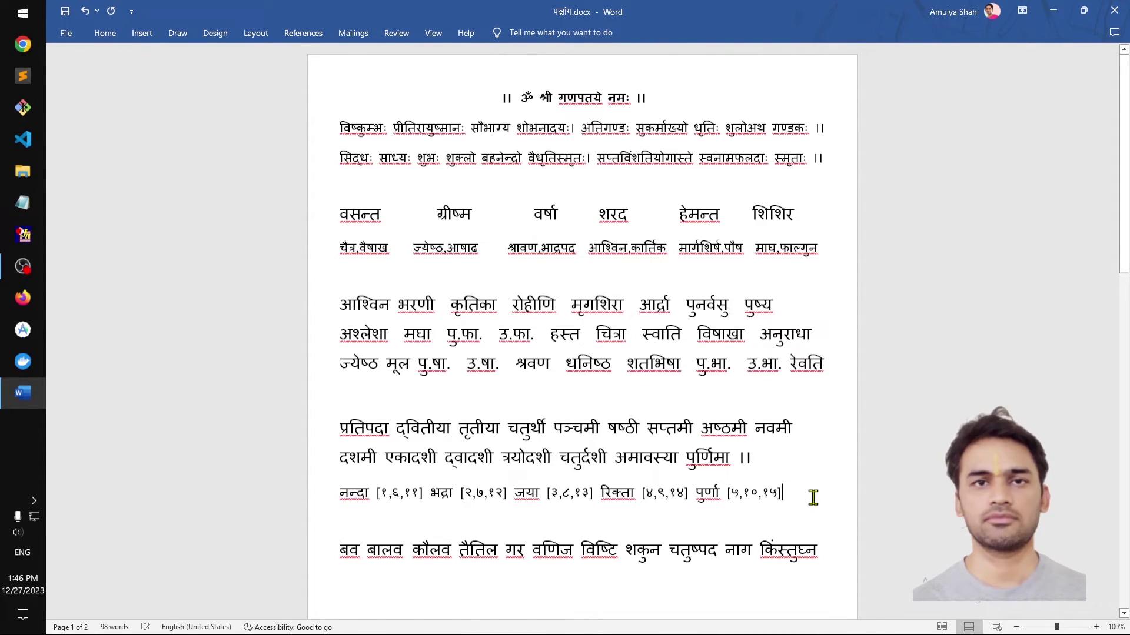
key("Return")
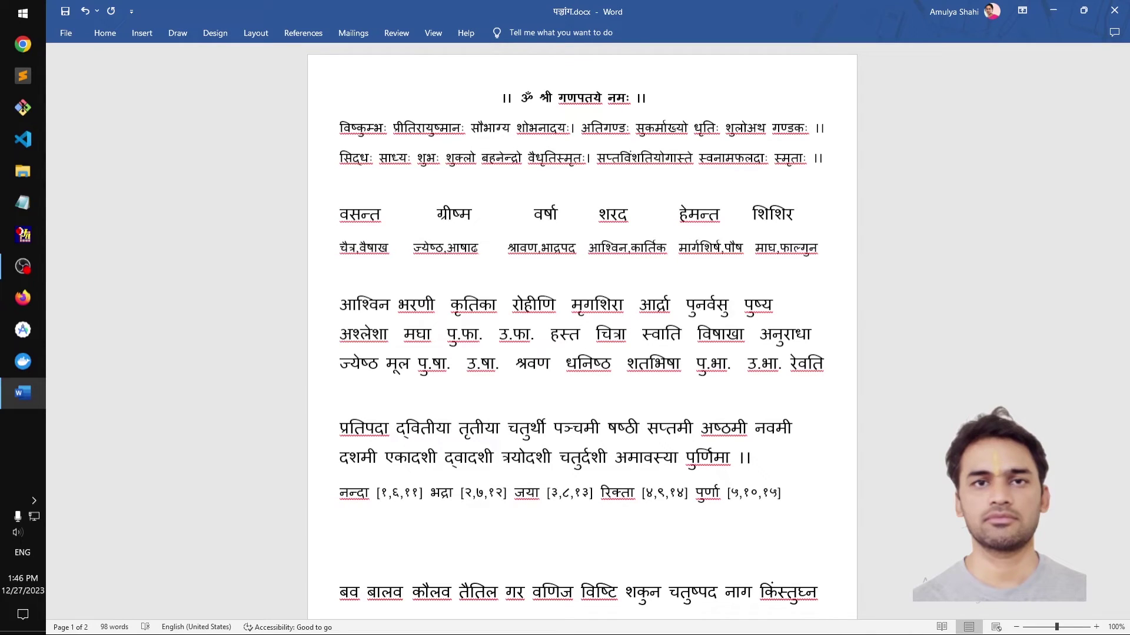
type("1321321321")
key("Return")
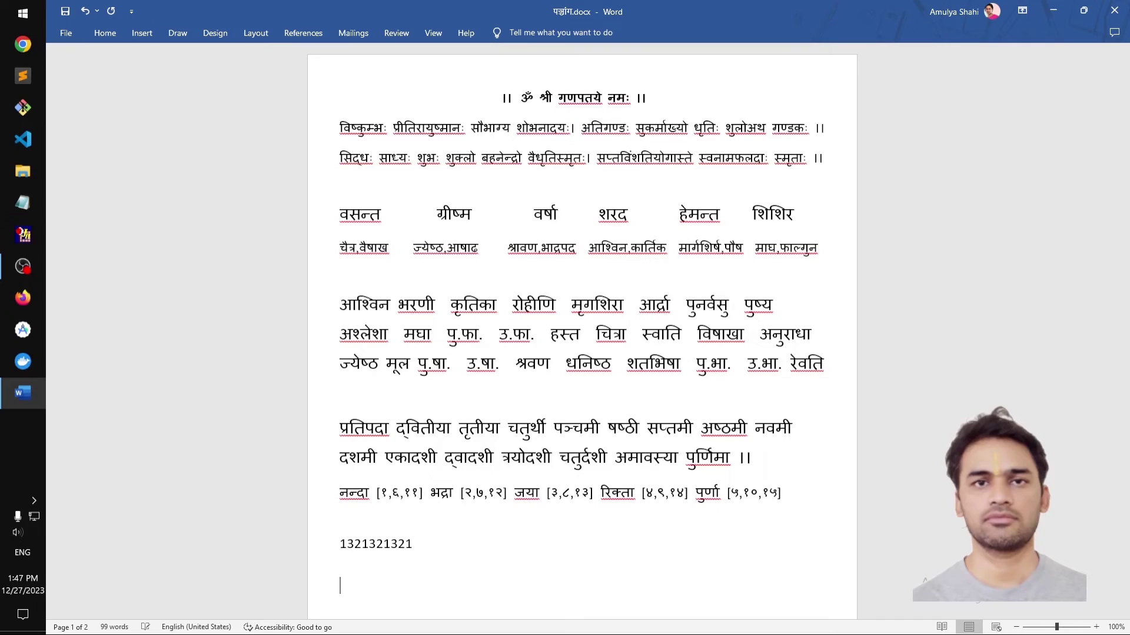
key("super+space")
key("super+space")
type("१२३१३२१३")
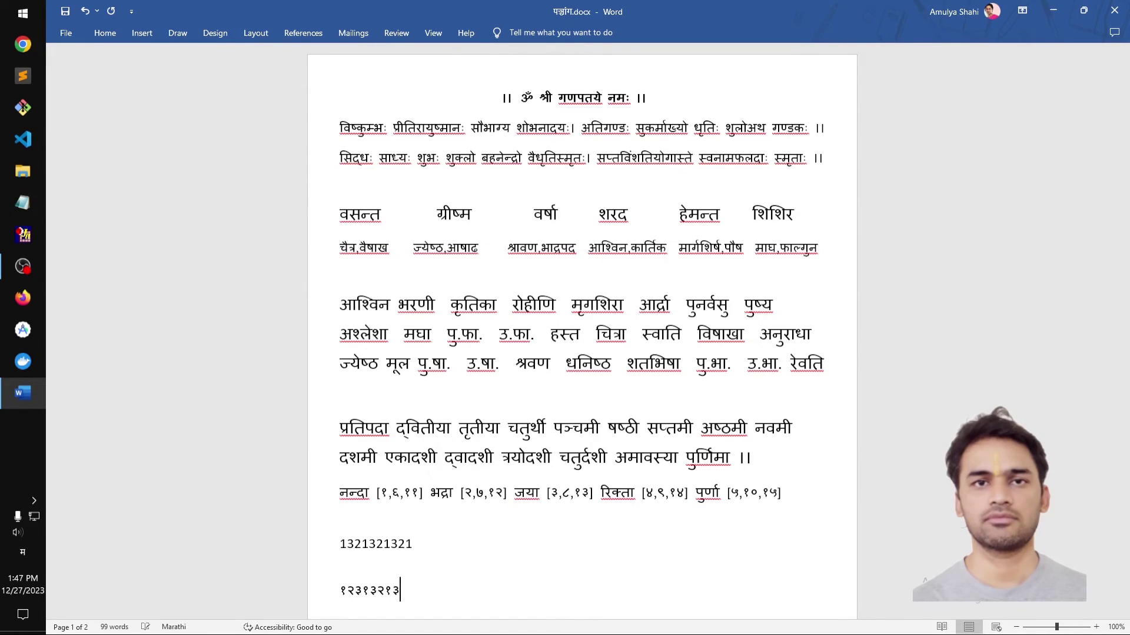
type("३२१३२१३१३१३१३२१३२१३२१३")
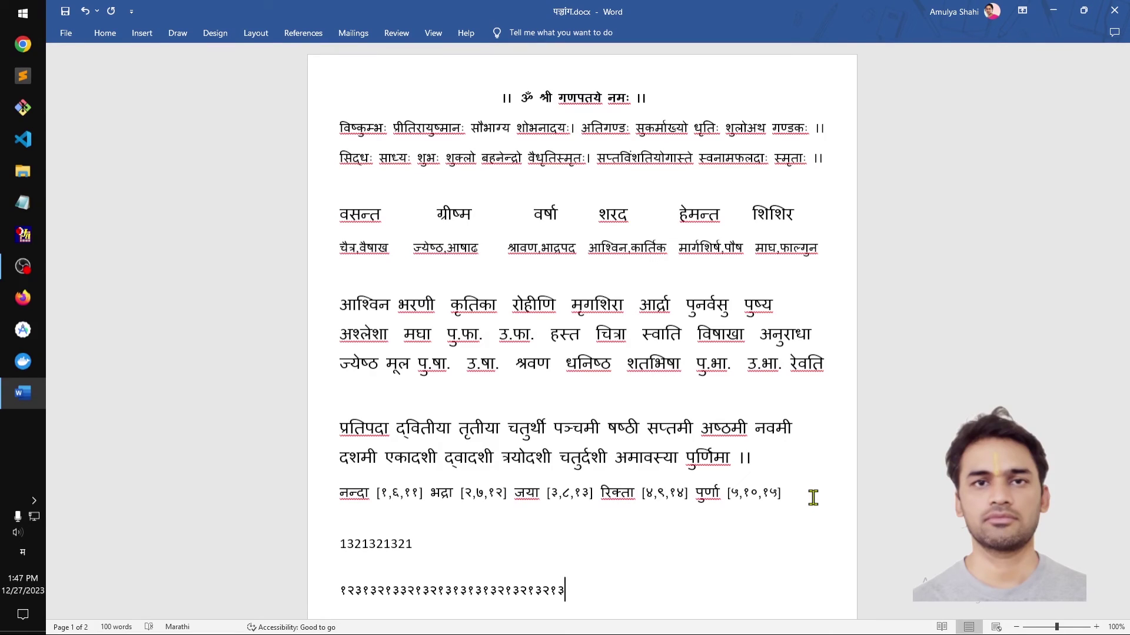
key("shift+Home")
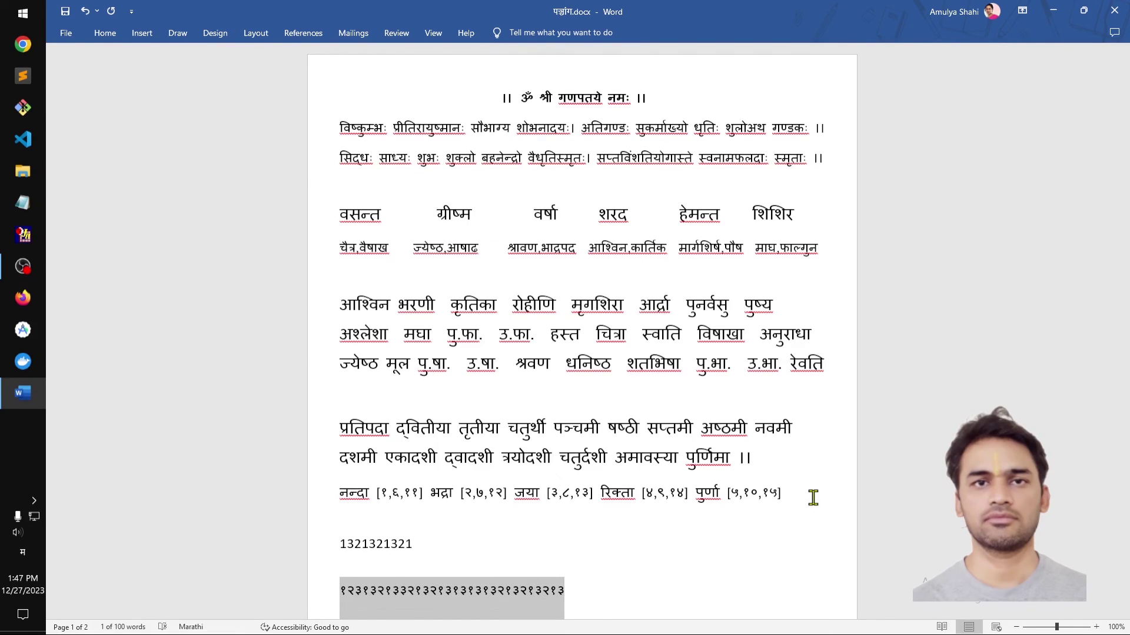
key("BackSpace")
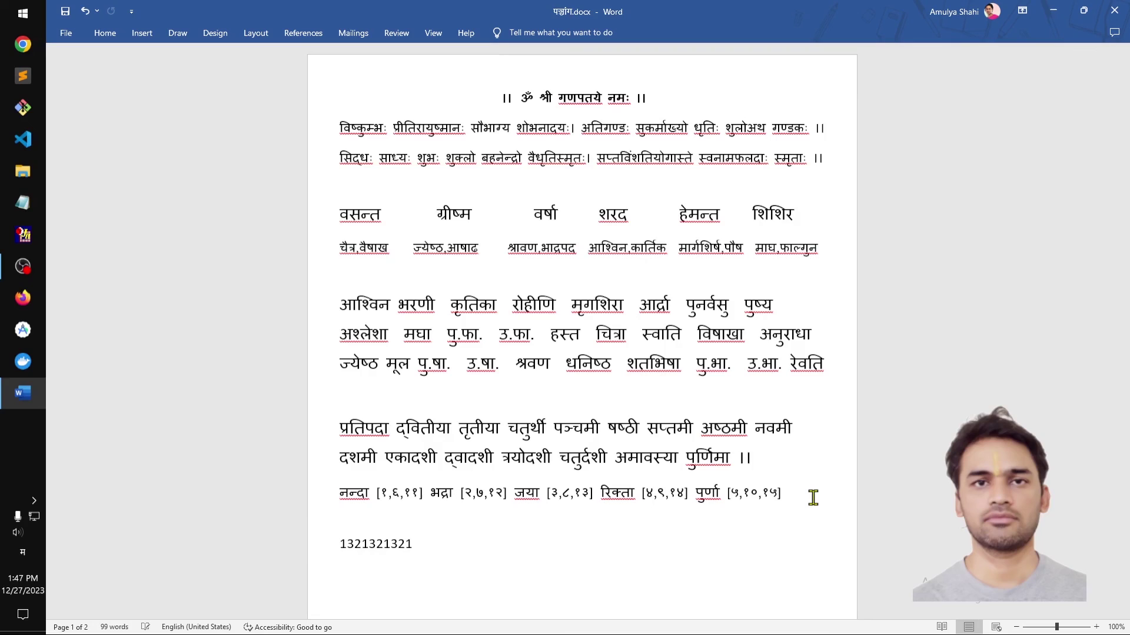
key("shift+Home")
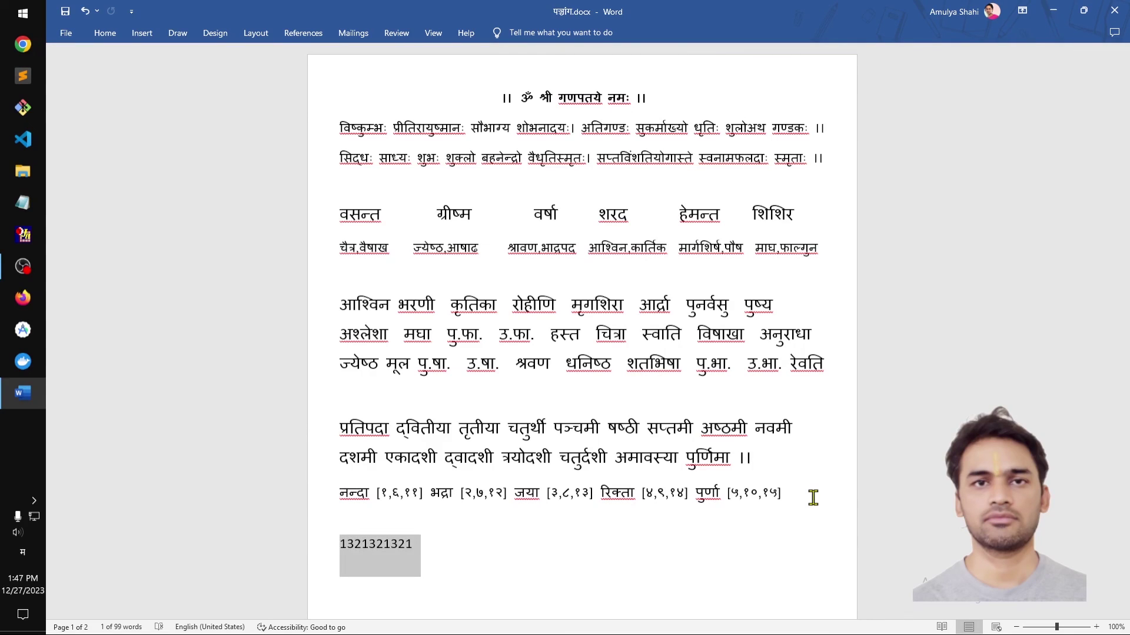